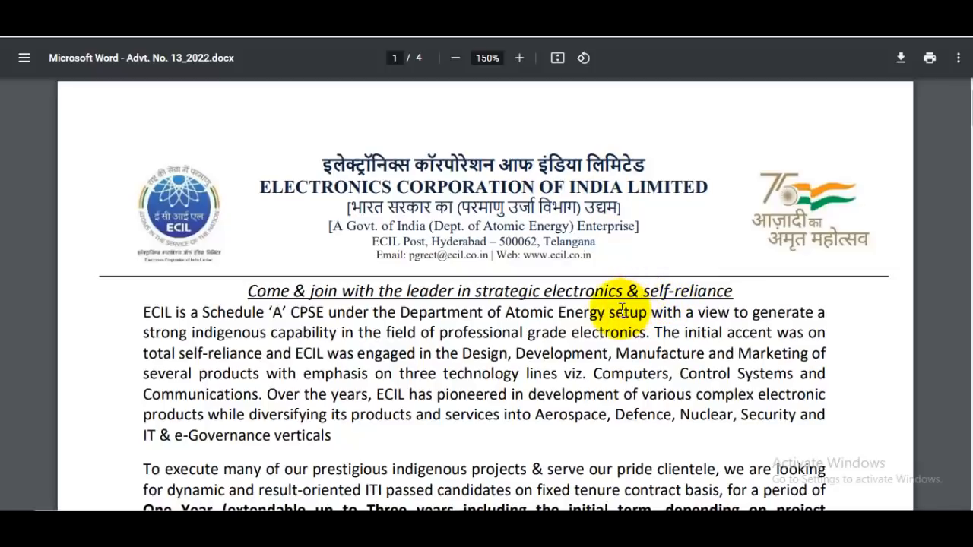
Check the advertisement's vacancy table against the JobsGyan post's 1625 vacancies, ending on the post
{"action": "scroll", "coordinate": [619, 309], "scroll_direction": "down", "scroll_amount": 5}
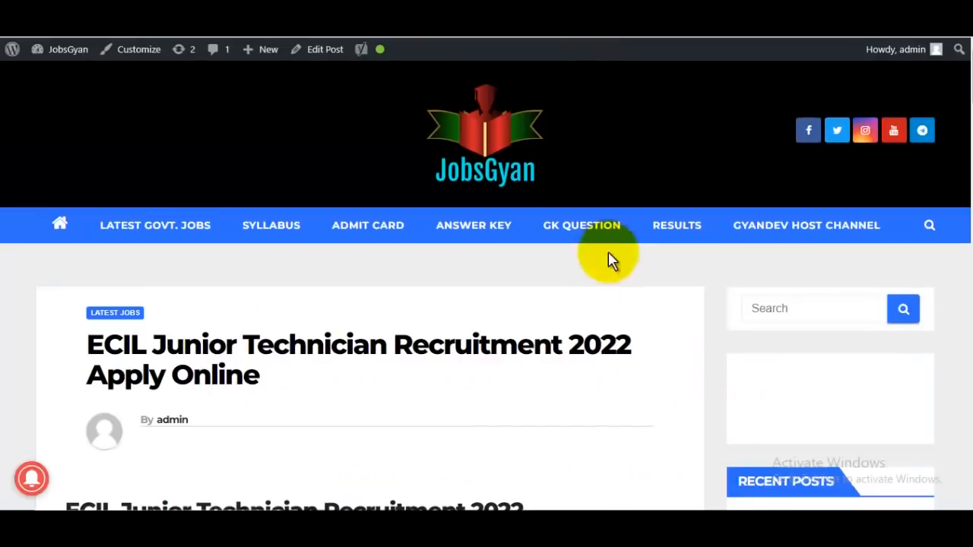
{"action": "scroll", "coordinate": [608, 256], "scroll_direction": "down", "scroll_amount": 5}
{"action": "double_click", "coordinate": [523, 418]}
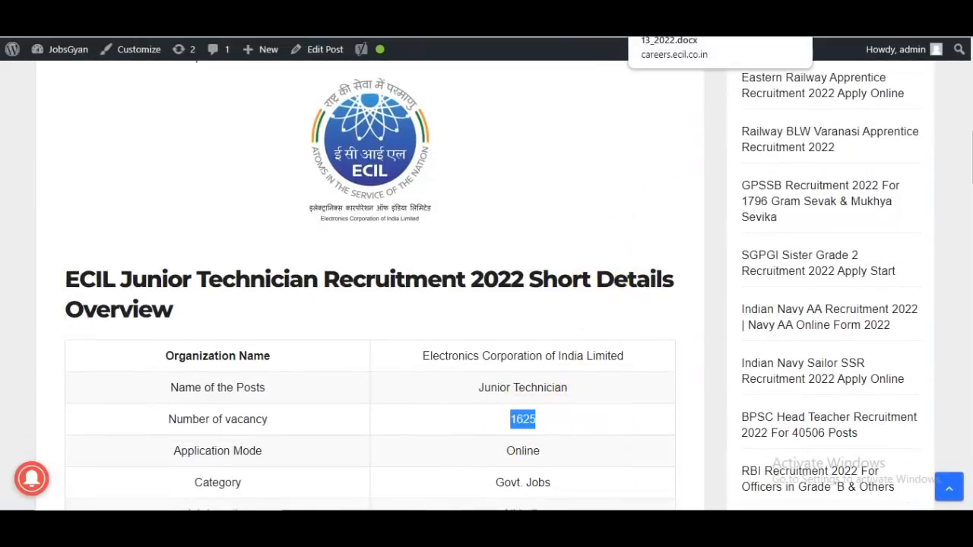
{"action": "left_click", "coordinate": [663, 31]}
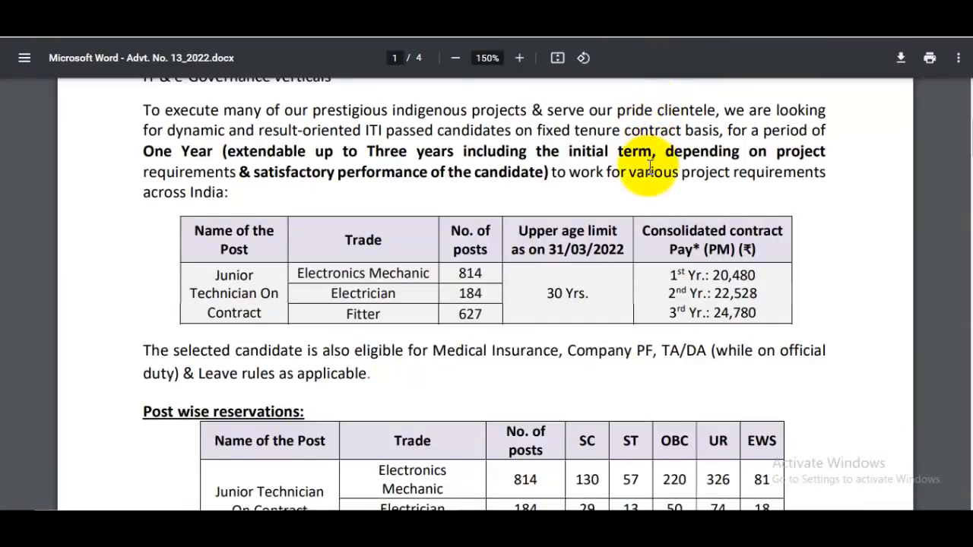
{"action": "scroll", "coordinate": [648, 166], "scroll_direction": "up", "scroll_amount": 5}
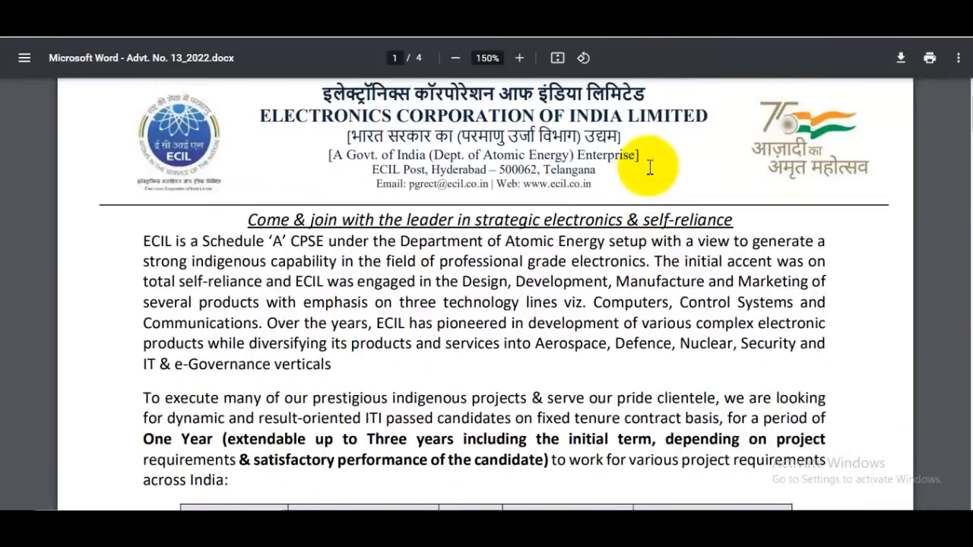
{"action": "left_click", "coordinate": [652, 34]}
{"action": "scroll", "coordinate": [570, 213], "scroll_direction": "up", "scroll_amount": 5}
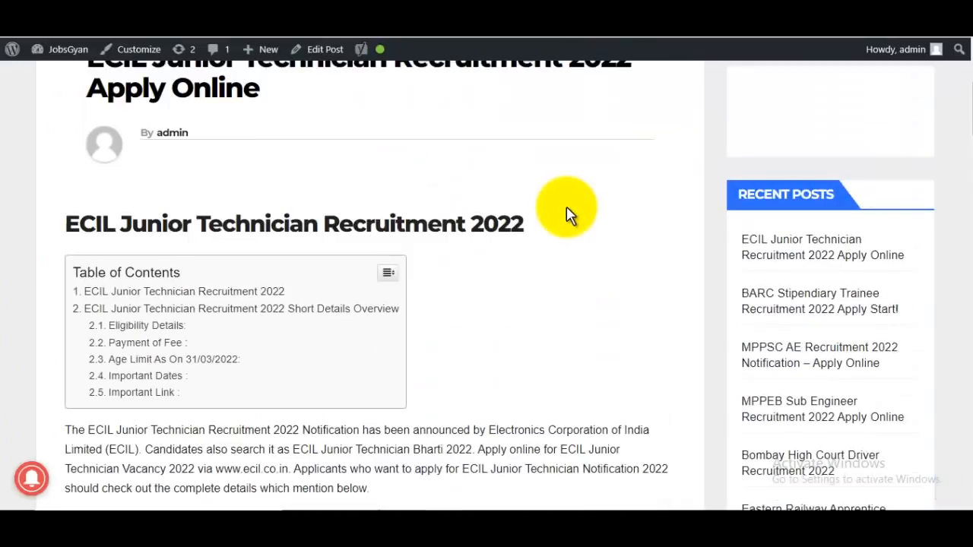
Scroll to the Important Link section and open the Detailed Notification PDF for Advt. No. 13_2022
{"action": "scroll", "coordinate": [570, 213], "scroll_direction": "up", "scroll_amount": 5}
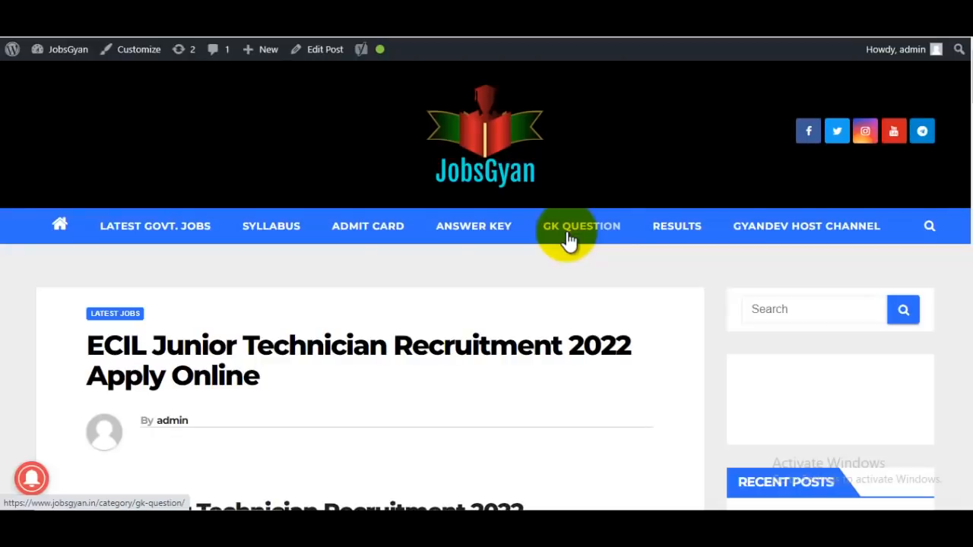
{"action": "scroll", "coordinate": [558, 287], "scroll_direction": "down", "scroll_amount": 2}
{"action": "scroll", "coordinate": [559, 287], "scroll_direction": "down", "scroll_amount": 15}
{"action": "scroll", "coordinate": [559, 287], "scroll_direction": "down", "scroll_amount": 3}
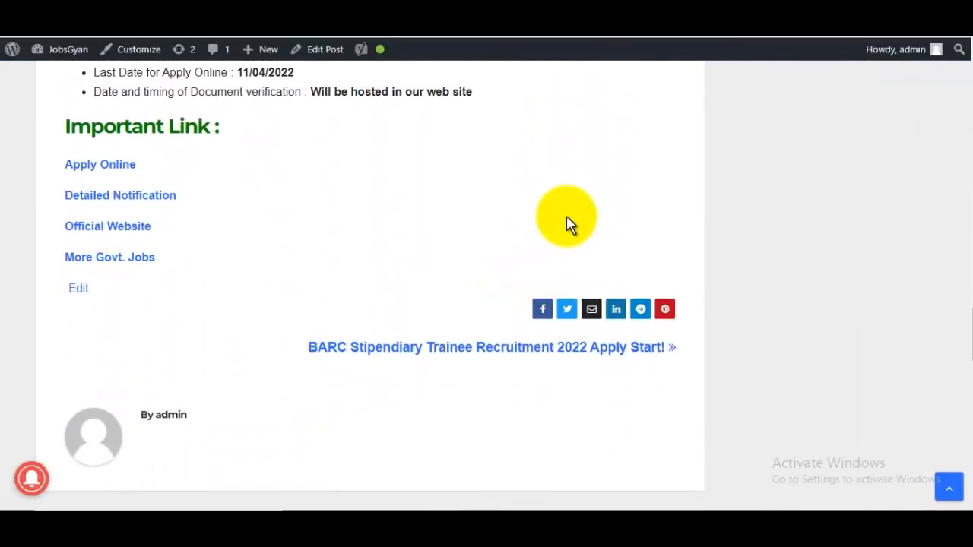
{"action": "left_click", "coordinate": [121, 199]}
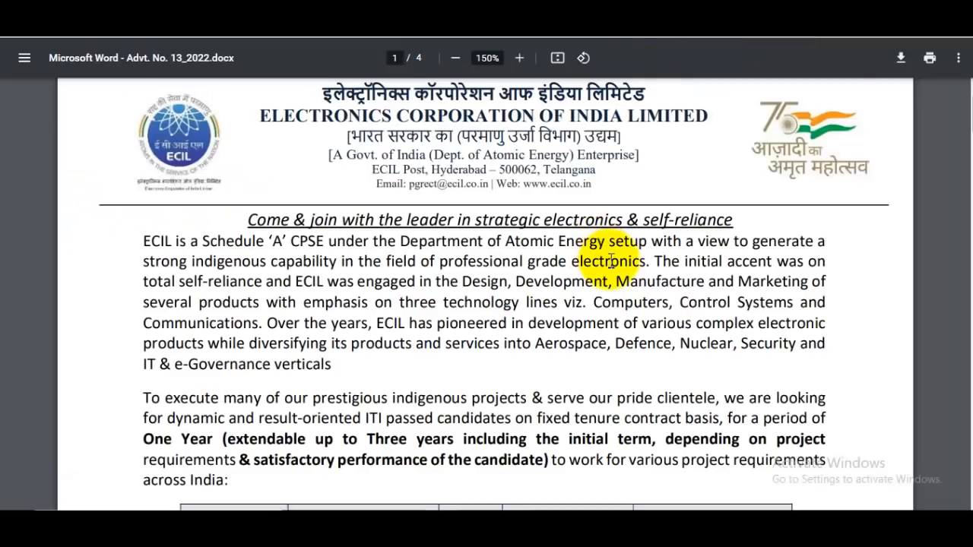
Zoom the advertisement to 175% and pick out the Junior Technician post name and the 814 Electronics Mechanic count
{"action": "scroll", "coordinate": [611, 261], "scroll_direction": "down", "scroll_amount": 3}
{"action": "left_click", "coordinate": [519, 58]}
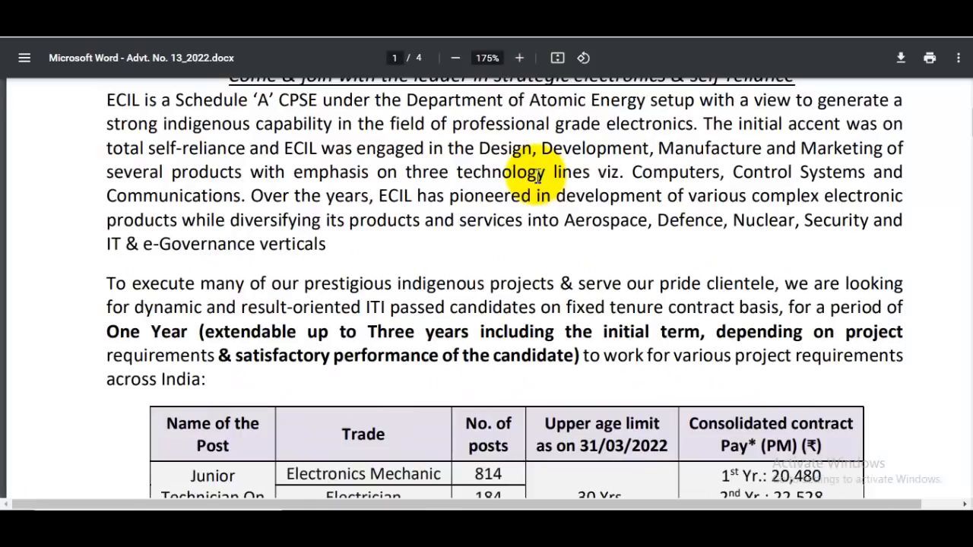
{"action": "scroll", "coordinate": [489, 174], "scroll_direction": "down", "scroll_amount": 3}
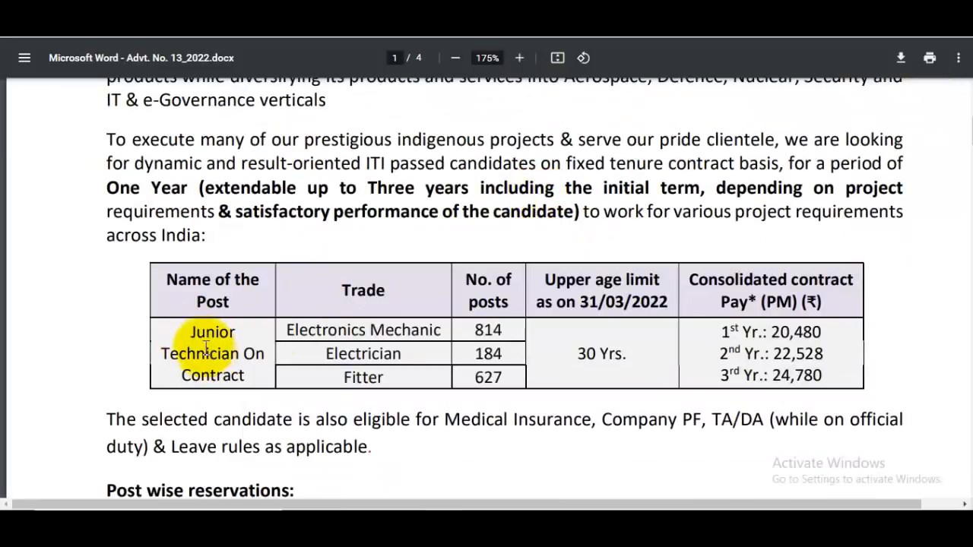
{"action": "double_click", "coordinate": [207, 334]}
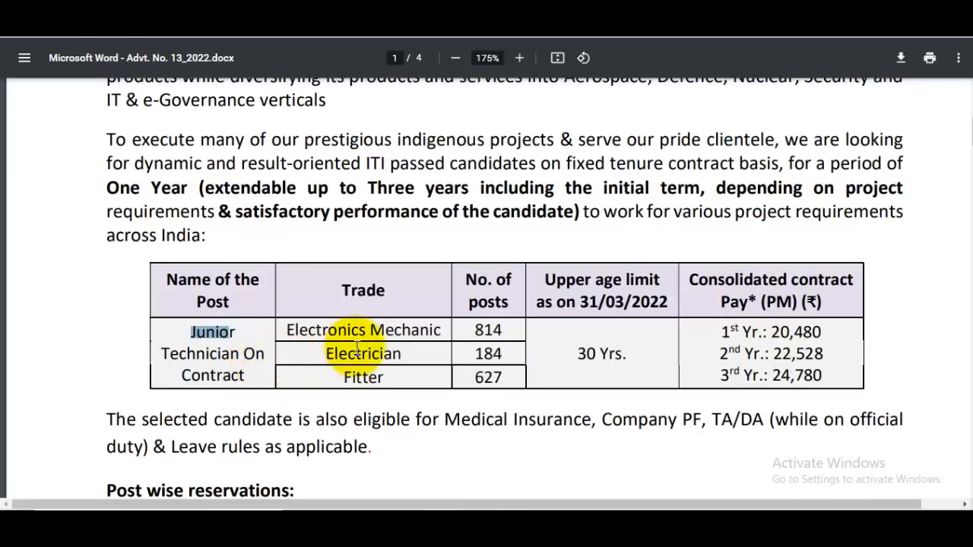
{"action": "left_click", "coordinate": [344, 348]}
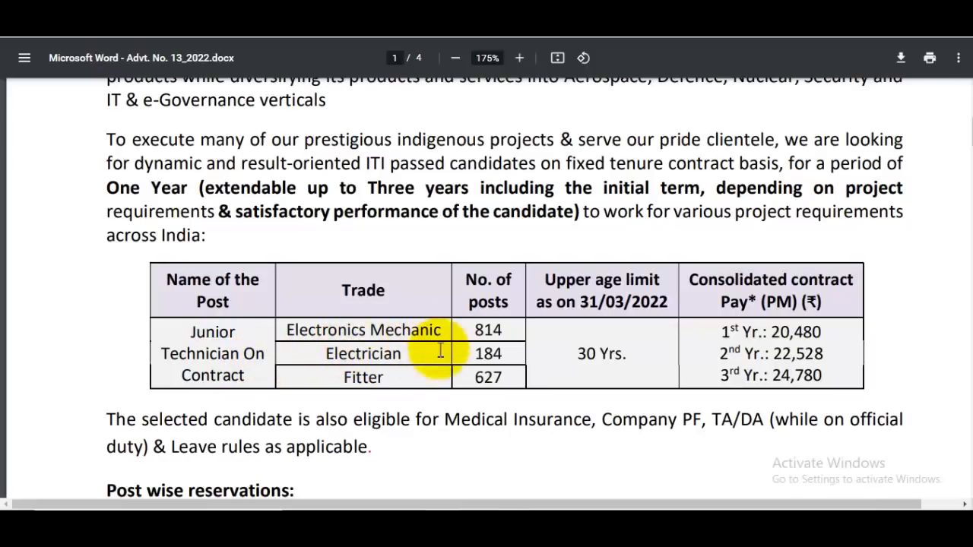
{"action": "double_click", "coordinate": [490, 330]}
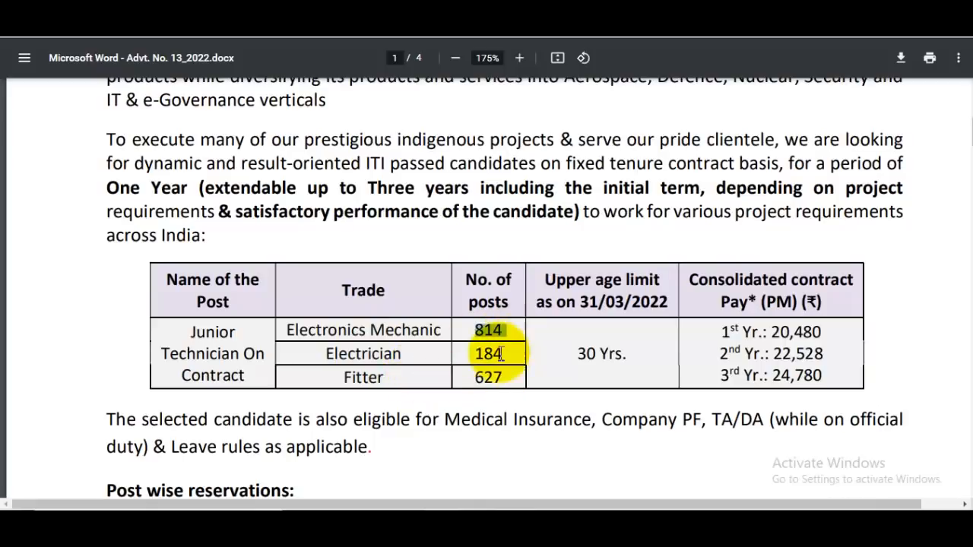
{"action": "left_click", "coordinate": [506, 348]}
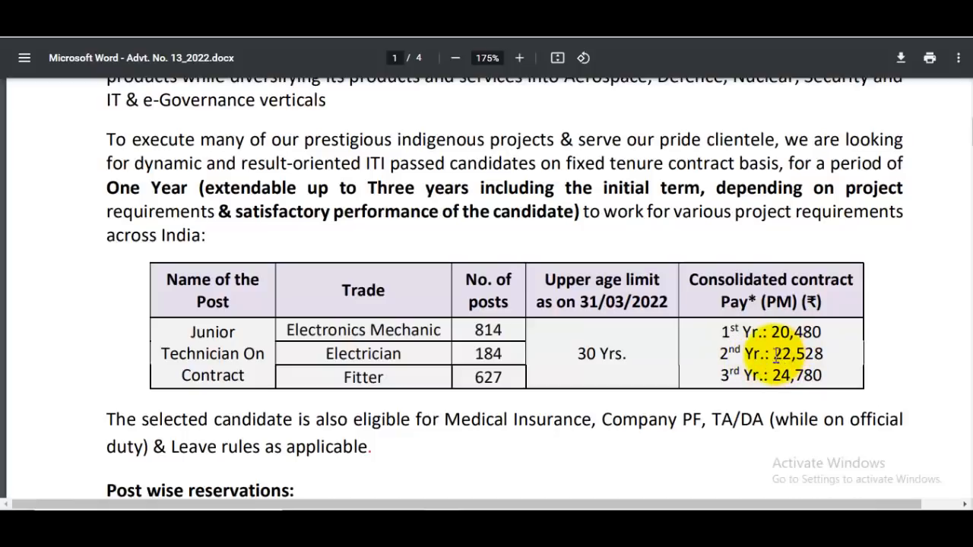
Highlight the yearly contract pay figures, such as 24,780, then scroll down to Essential Qualification
{"action": "left_click_drag", "start_coordinate": [770, 356], "coordinate": [780, 354]}
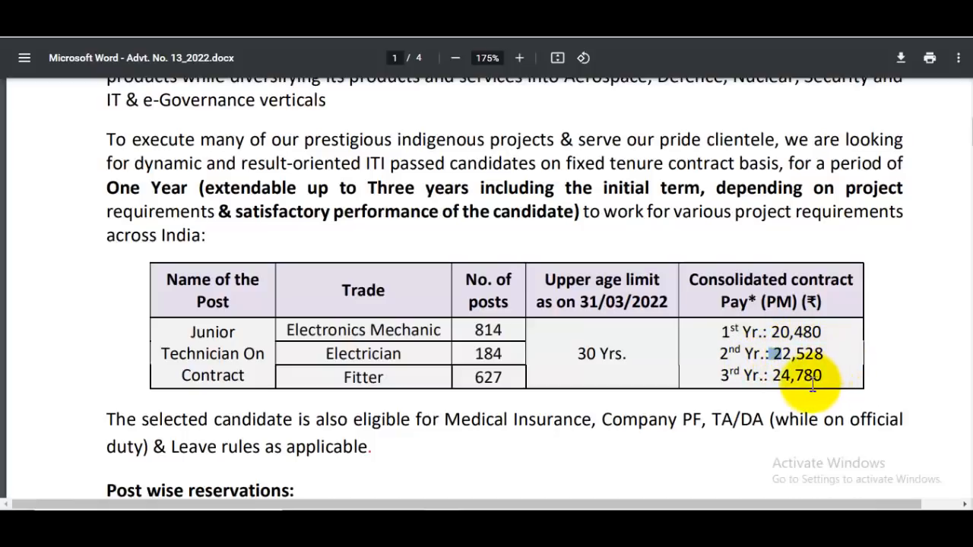
{"action": "left_click_drag", "start_coordinate": [772, 376], "coordinate": [812, 375]}
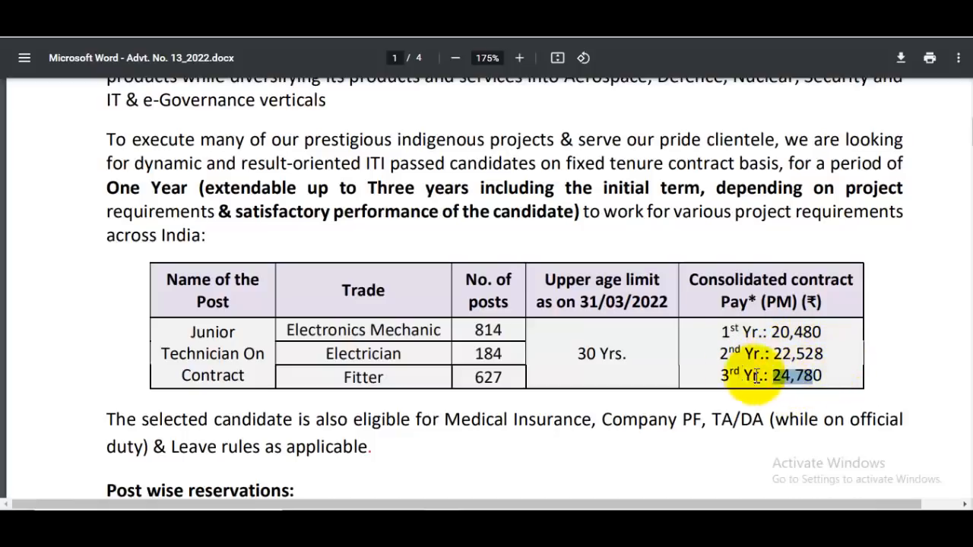
{"action": "scroll", "coordinate": [684, 344], "scroll_direction": "down", "scroll_amount": 3}
{"action": "left_click", "coordinate": [567, 354]}
{"action": "left_click_drag", "start_coordinate": [695, 360], "coordinate": [730, 362]}
{"action": "scroll", "coordinate": [736, 366], "scroll_direction": "down", "scroll_amount": 4}
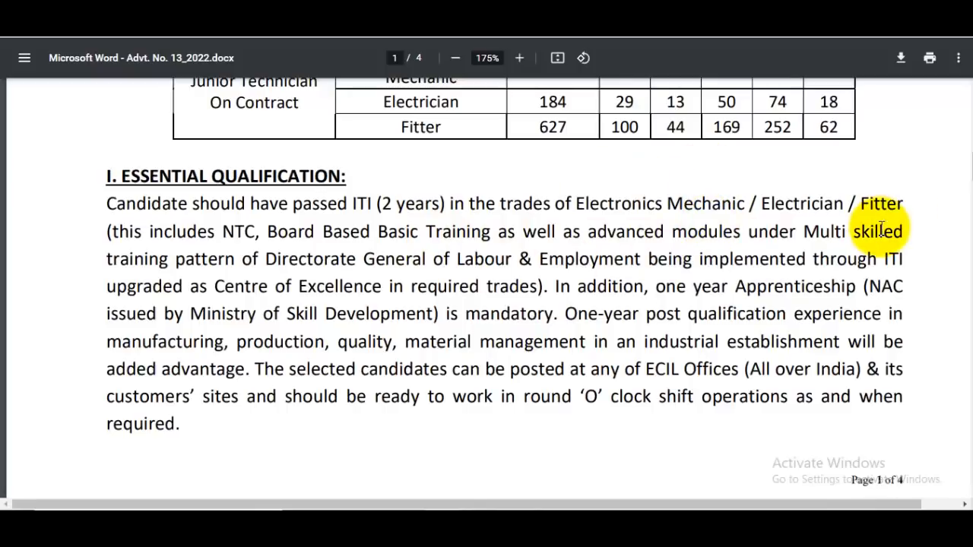
{"action": "scroll", "coordinate": [821, 236], "scroll_direction": "down", "scroll_amount": 5}
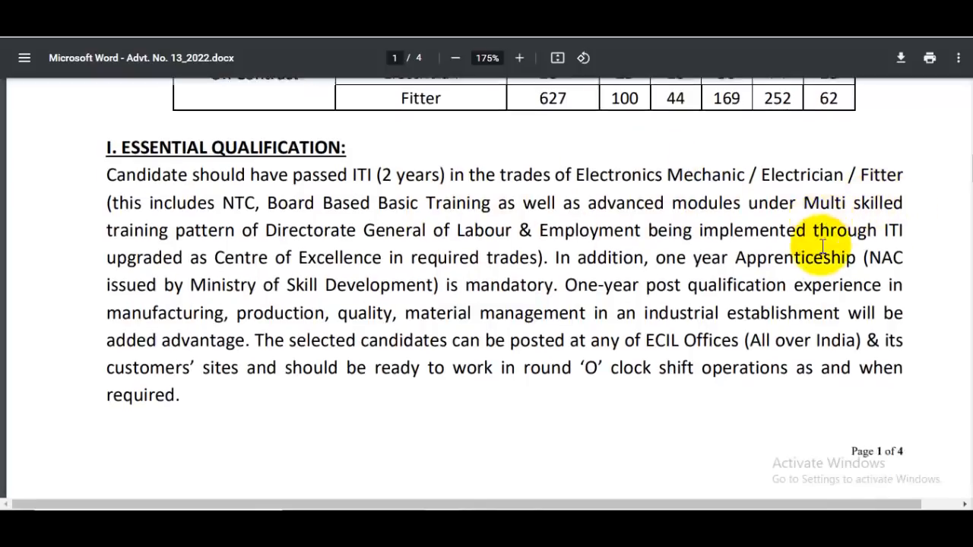
{"action": "scroll", "coordinate": [819, 257], "scroll_direction": "down", "scroll_amount": 2}
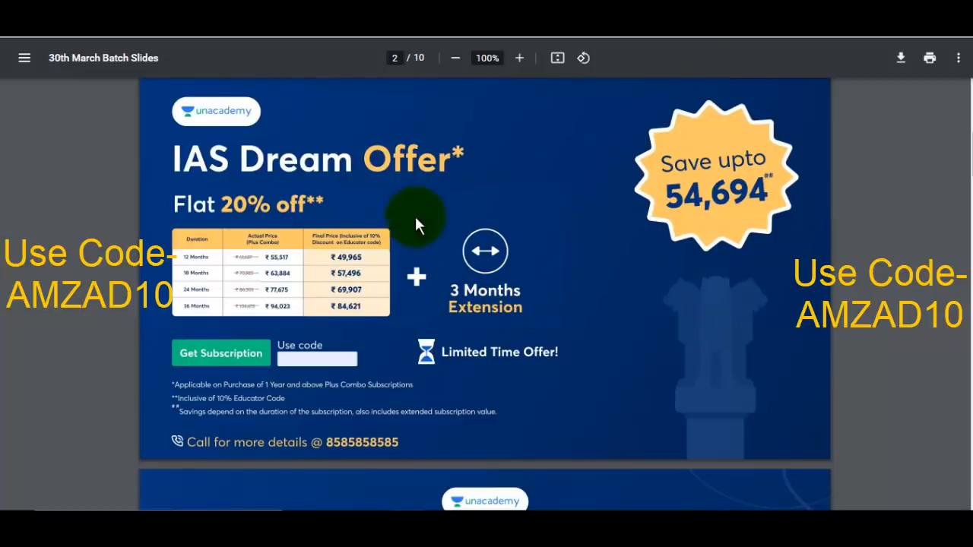
Zoom into the Unacademy offer slide and scroll through the first batch slides
{"action": "left_click", "coordinate": [519, 57]}
{"action": "left_click", "coordinate": [519, 58]}
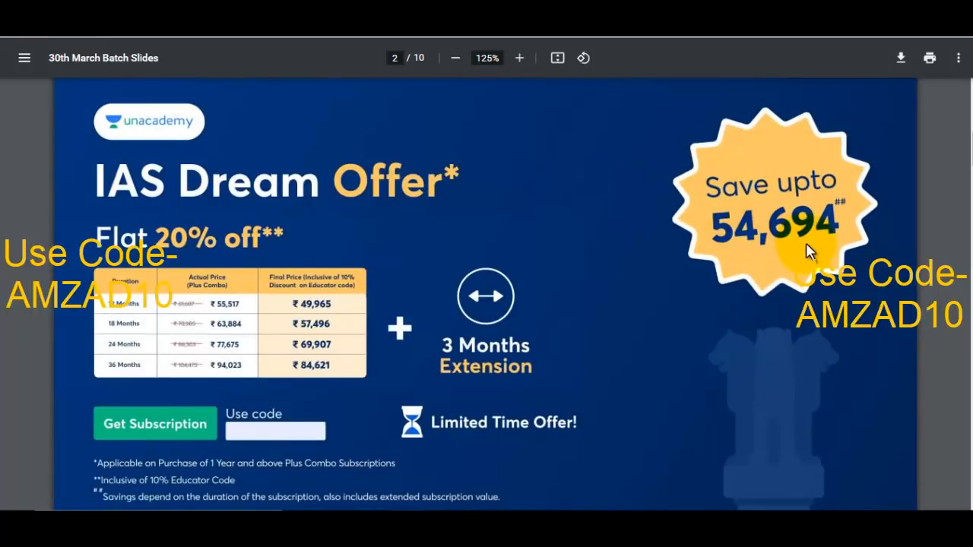
{"action": "scroll", "coordinate": [661, 258], "scroll_direction": "down", "scroll_amount": 1}
{"action": "scroll", "coordinate": [646, 280], "scroll_direction": "down", "scroll_amount": 1}
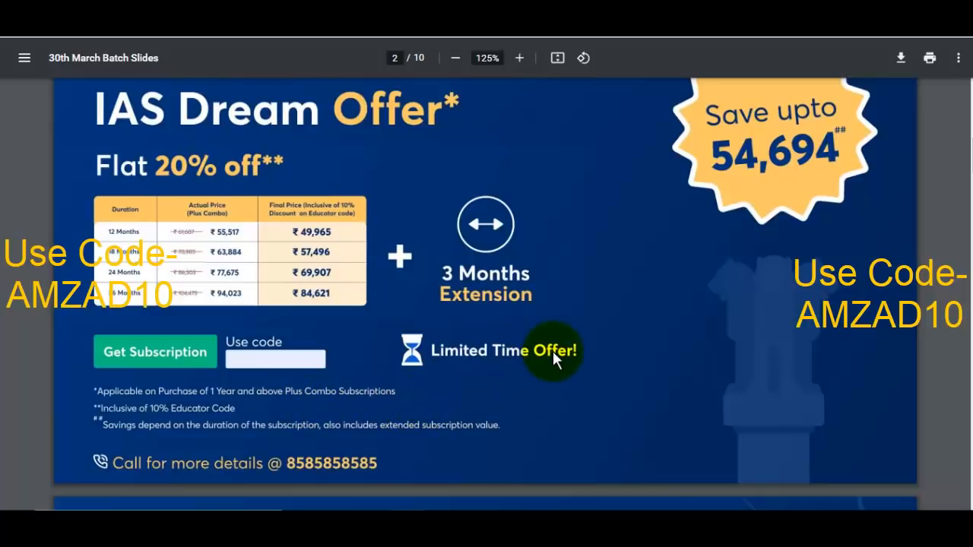
{"action": "scroll", "coordinate": [555, 350], "scroll_direction": "down", "scroll_amount": 5}
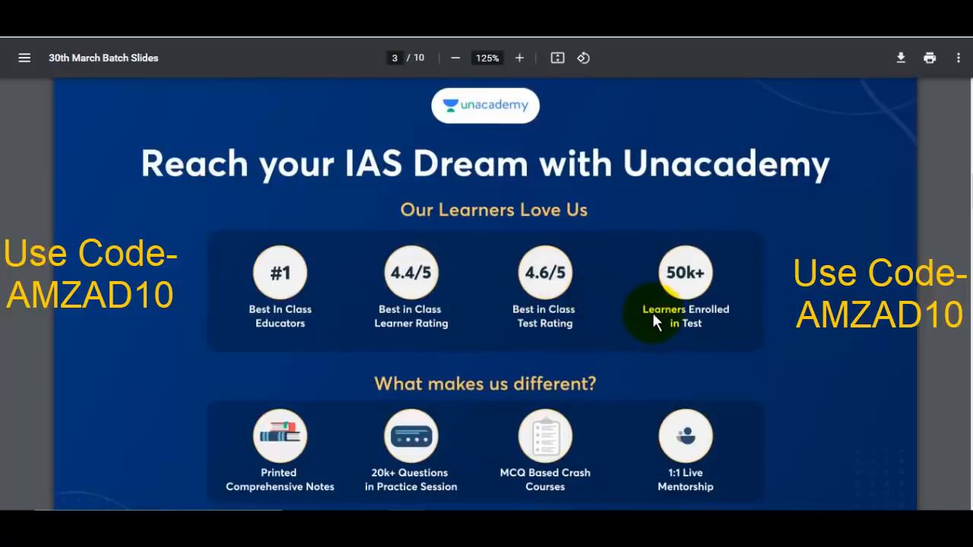
{"action": "scroll", "coordinate": [653, 316], "scroll_direction": "down", "scroll_amount": 10}
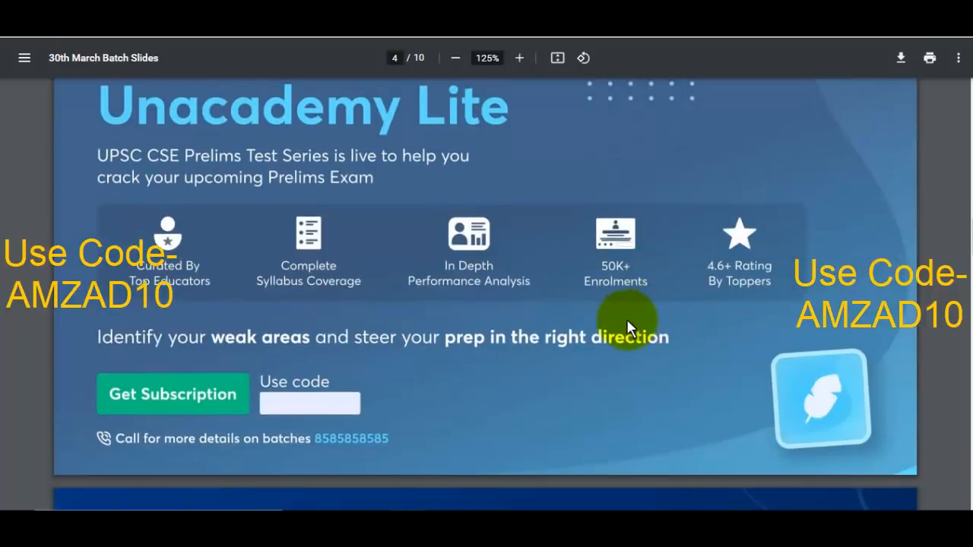
{"action": "scroll", "coordinate": [632, 323], "scroll_direction": "up", "scroll_amount": 1}
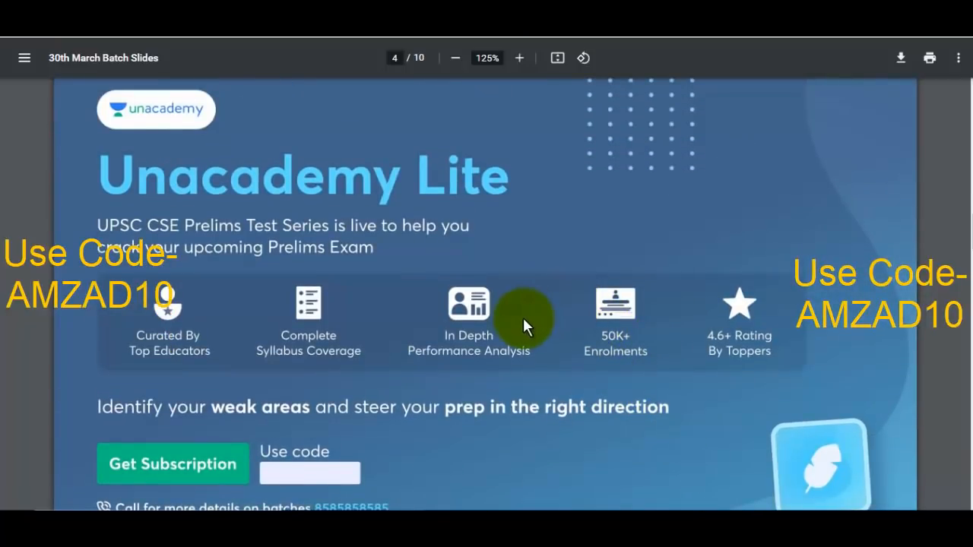
Page through the remaining slides to page 10, ending on the advertisement's Method of Selection section
{"action": "scroll", "coordinate": [523, 315], "scroll_direction": "down", "scroll_amount": 2}
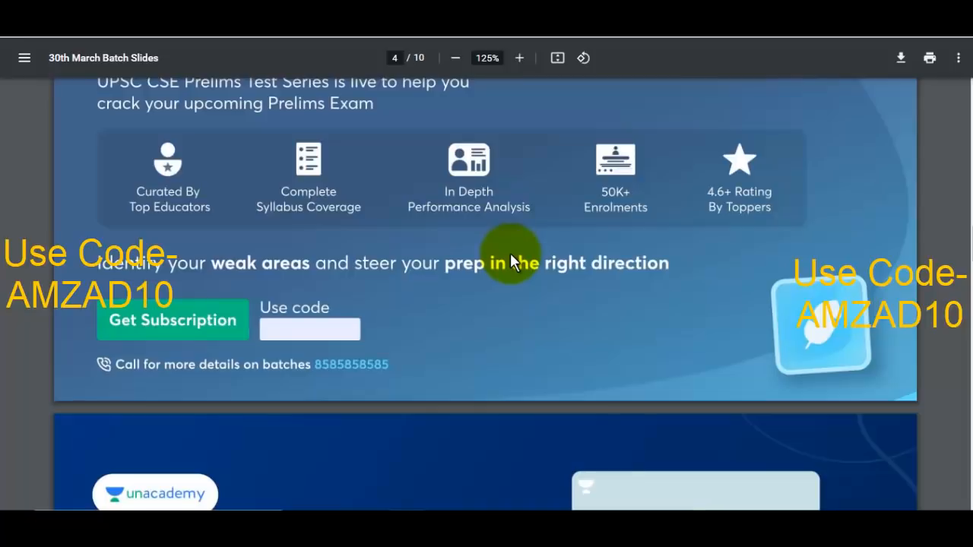
{"action": "scroll", "coordinate": [581, 284], "scroll_direction": "down", "scroll_amount": 5}
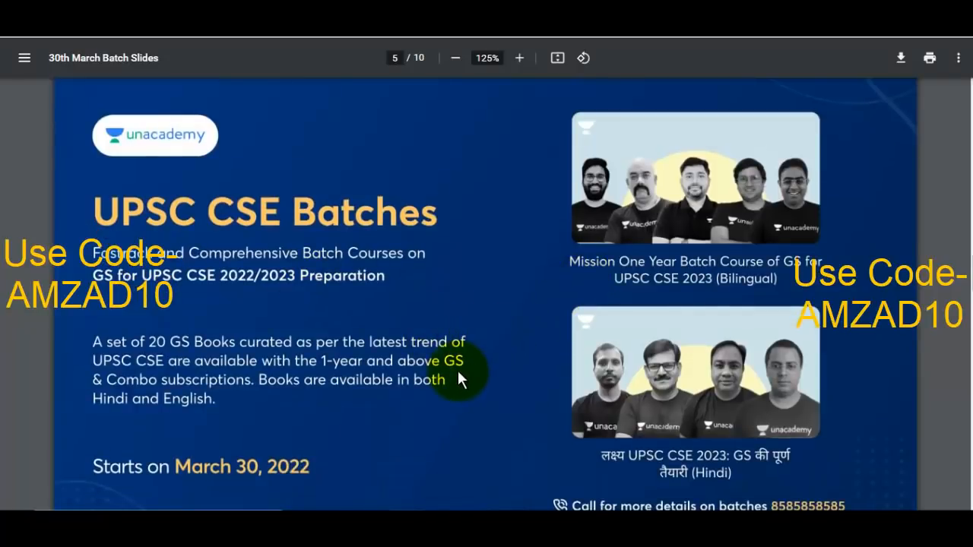
{"action": "scroll", "coordinate": [459, 374], "scroll_direction": "down", "scroll_amount": 5}
{"action": "scroll", "coordinate": [549, 304], "scroll_direction": "down", "scroll_amount": 6}
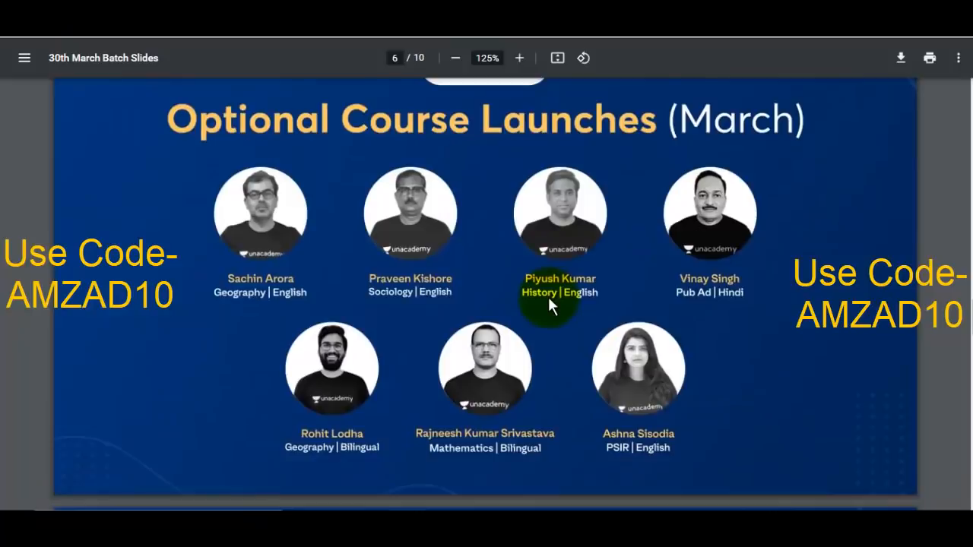
{"action": "scroll", "coordinate": [551, 305], "scroll_direction": "down", "scroll_amount": 3}
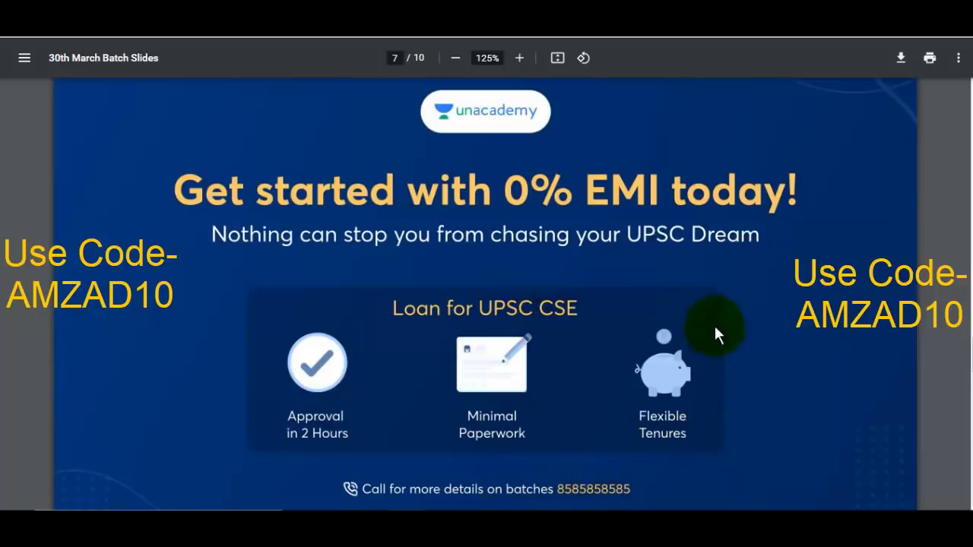
{"action": "scroll", "coordinate": [675, 340], "scroll_direction": "down", "scroll_amount": 10}
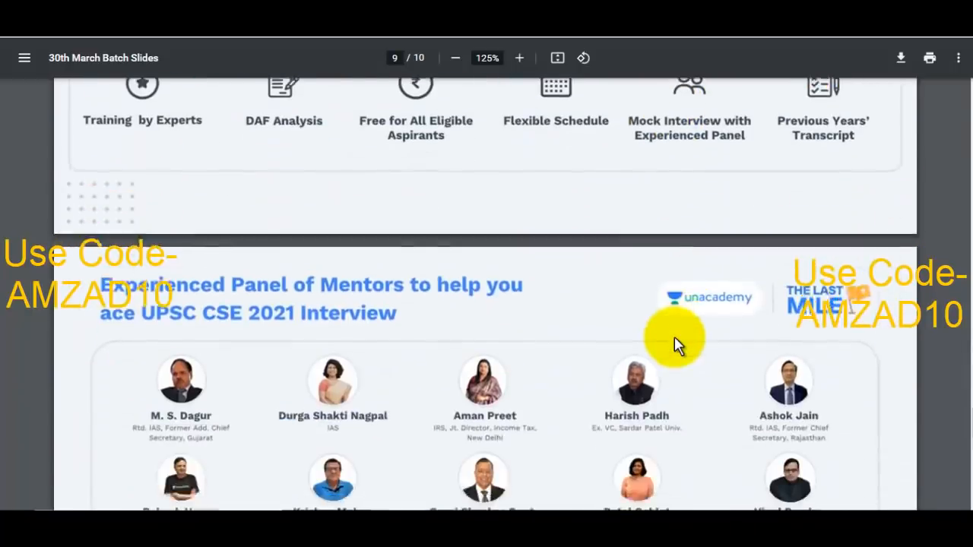
{"action": "scroll", "coordinate": [674, 342], "scroll_direction": "down", "scroll_amount": 9}
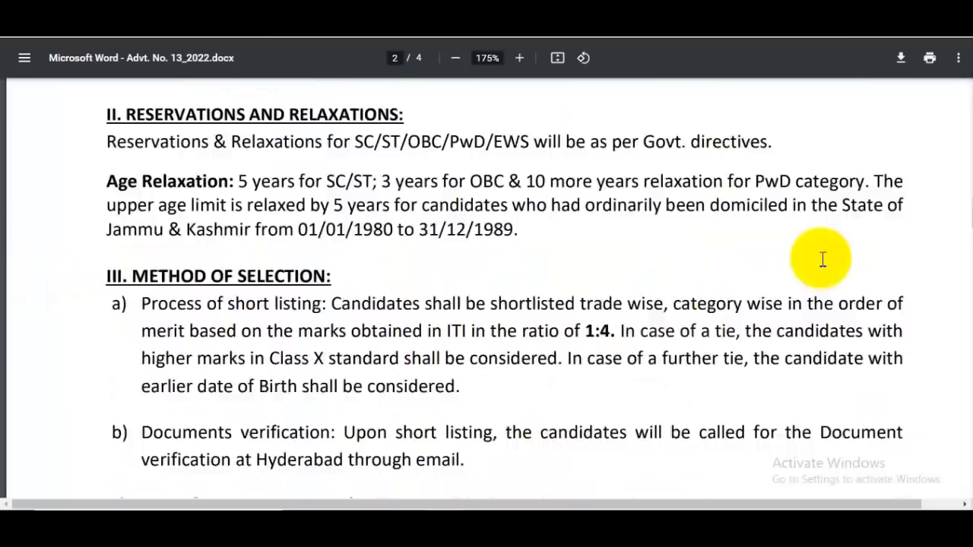
{"action": "scroll", "coordinate": [823, 258], "scroll_direction": "down", "scroll_amount": 2}
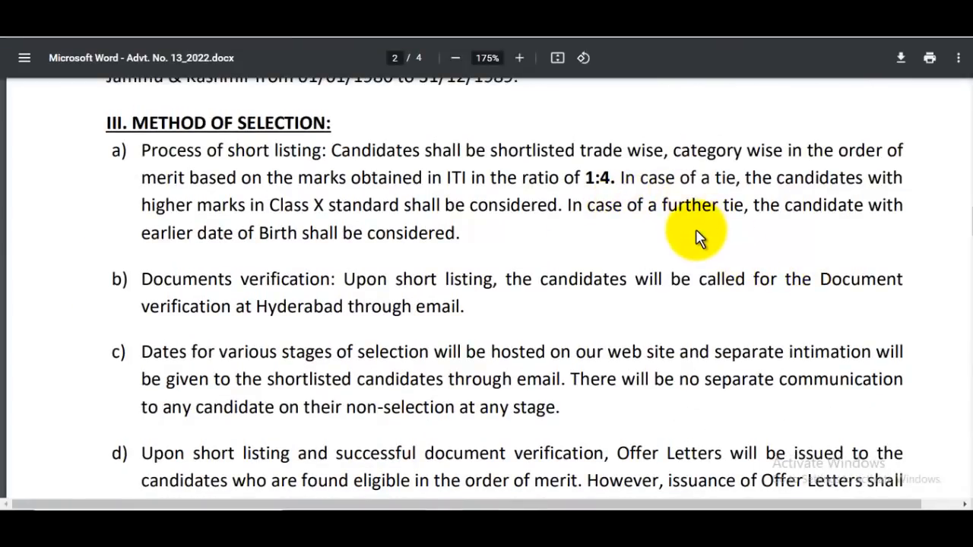
Scroll to How to Apply and Important Dates and highlight the 01/04/2022 to 11/04/2022 registration dates
{"action": "scroll", "coordinate": [690, 239], "scroll_direction": "down", "scroll_amount": 2}
{"action": "scroll", "coordinate": [699, 244], "scroll_direction": "down", "scroll_amount": 1}
{"action": "scroll", "coordinate": [699, 244], "scroll_direction": "down", "scroll_amount": 1}
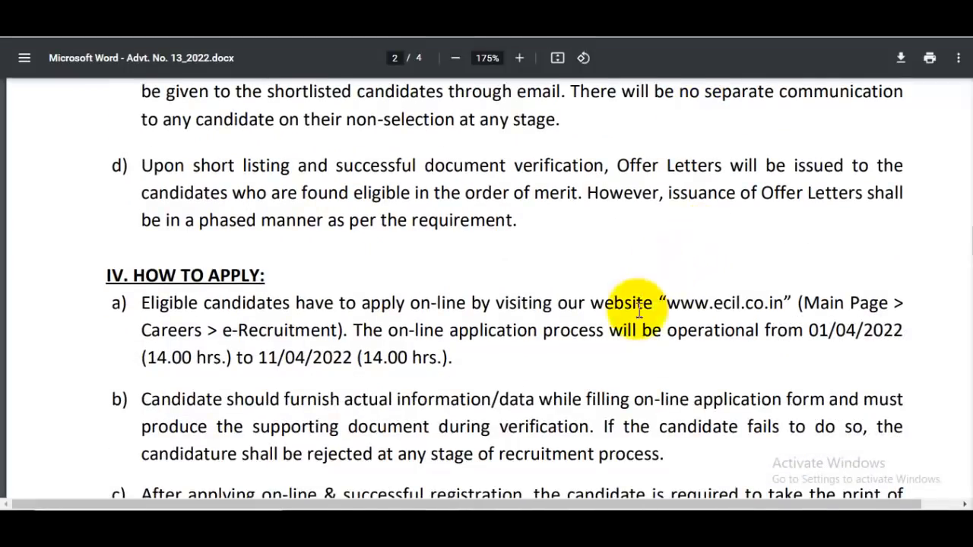
{"action": "scroll", "coordinate": [699, 319], "scroll_direction": "down", "scroll_amount": 1}
{"action": "left_click_drag", "start_coordinate": [809, 262], "coordinate": [903, 262]}
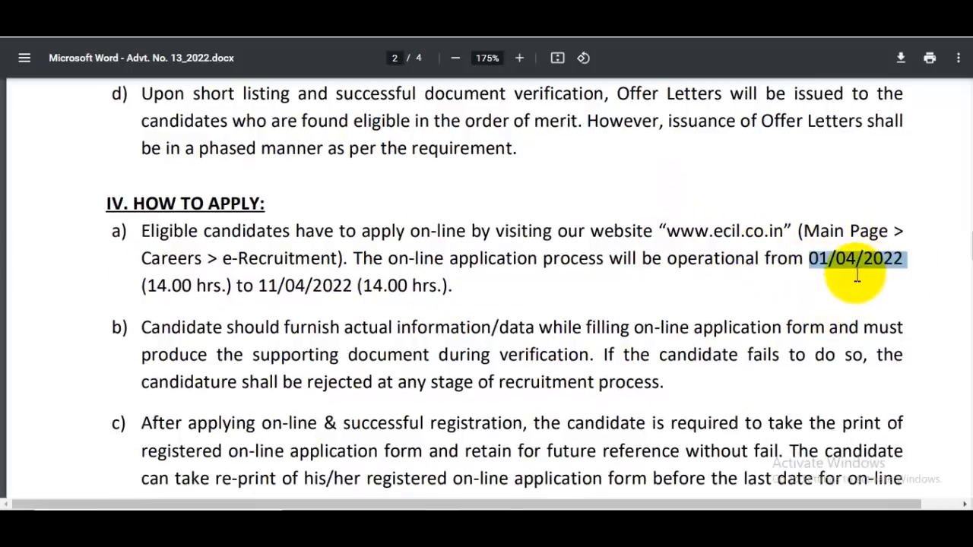
{"action": "left_click_drag", "start_coordinate": [288, 297], "coordinate": [416, 299]}
{"action": "scroll", "coordinate": [417, 299], "scroll_direction": "down", "scroll_amount": 15}
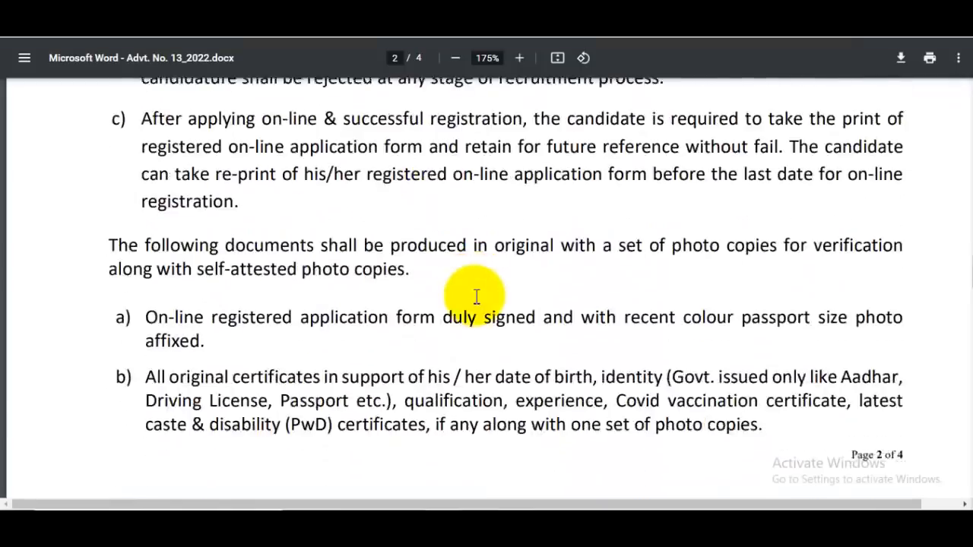
{"action": "scroll", "coordinate": [532, 319], "scroll_direction": "down", "scroll_amount": 2}
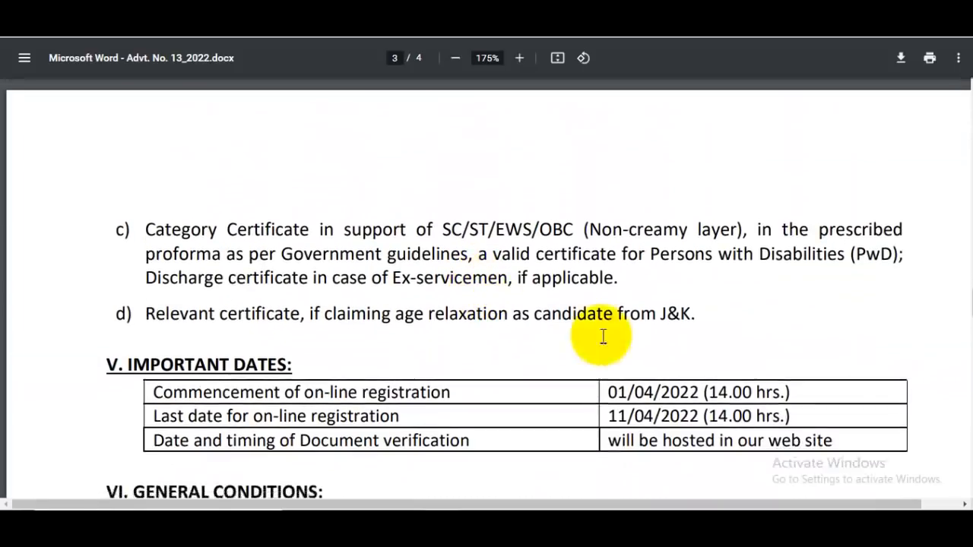
{"action": "left_click_drag", "start_coordinate": [608, 331], "coordinate": [667, 318]}
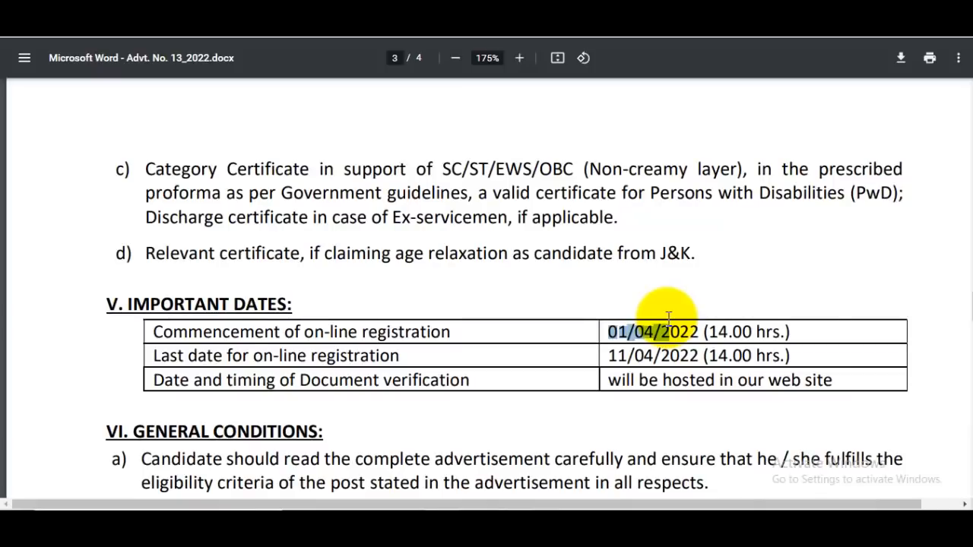
{"action": "scroll", "coordinate": [532, 304], "scroll_direction": "down", "scroll_amount": 4}
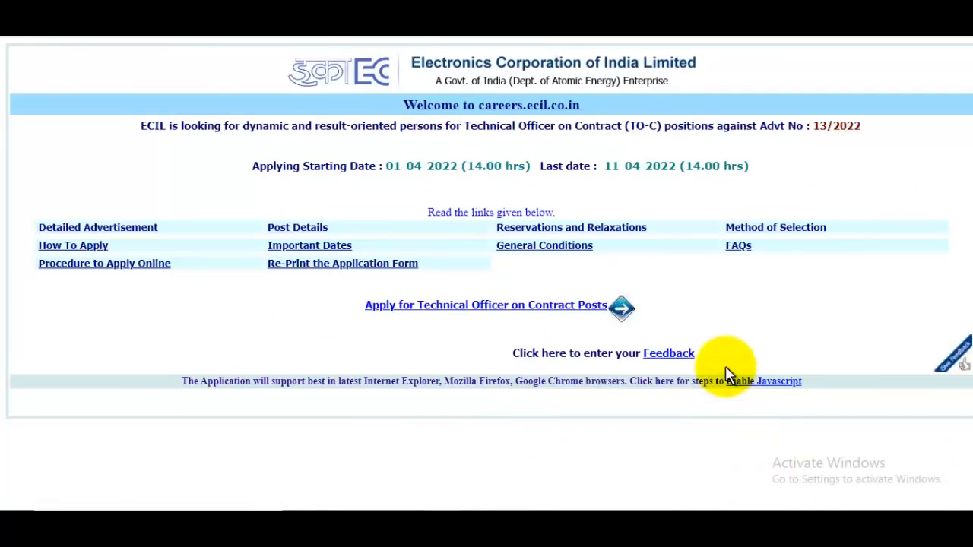
Zoom the careers page to 110%, dismiss the control-keys alert, and go to the contract-posts application
{"action": "key", "text": "ctrl"}
{"action": "key", "text": "ctrl+plus"}
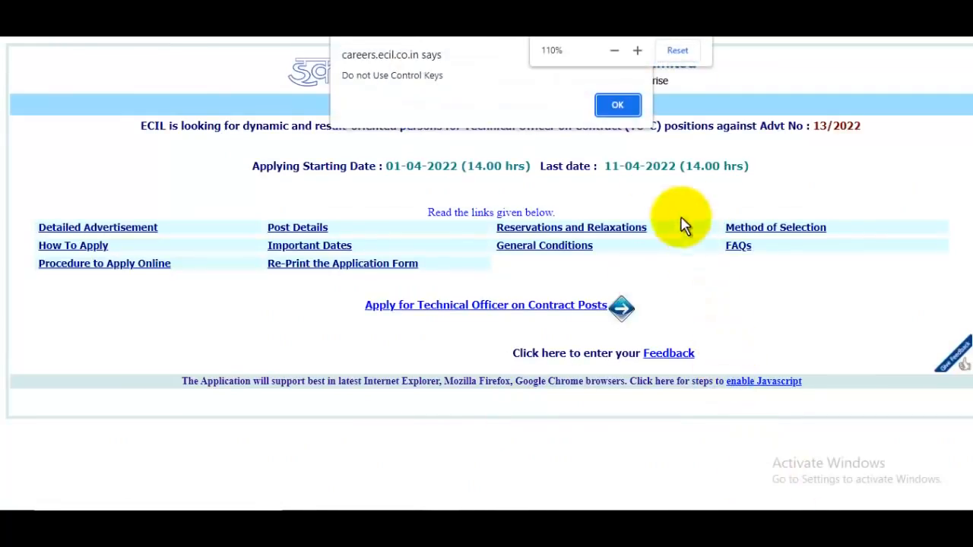
{"action": "left_click", "coordinate": [618, 106]}
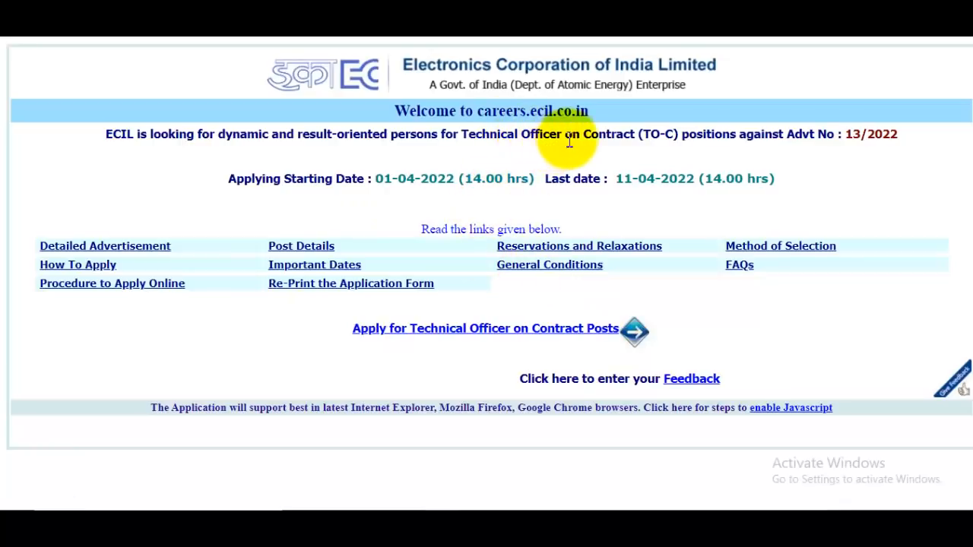
{"action": "left_click", "coordinate": [535, 328]}
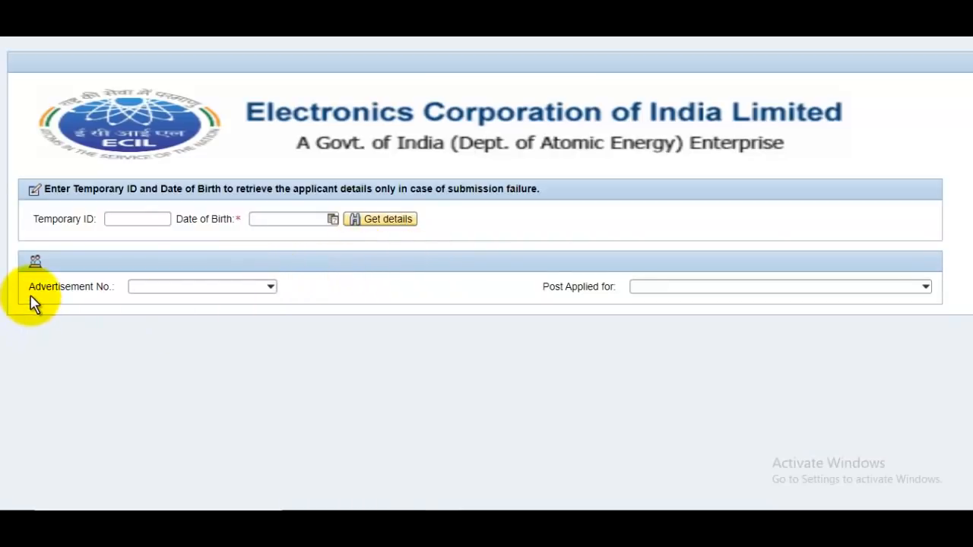
Choose advertisement 13/2022 and the JR. TECHNICIAN ON CONTRACT post
{"action": "left_click", "coordinate": [269, 288]}
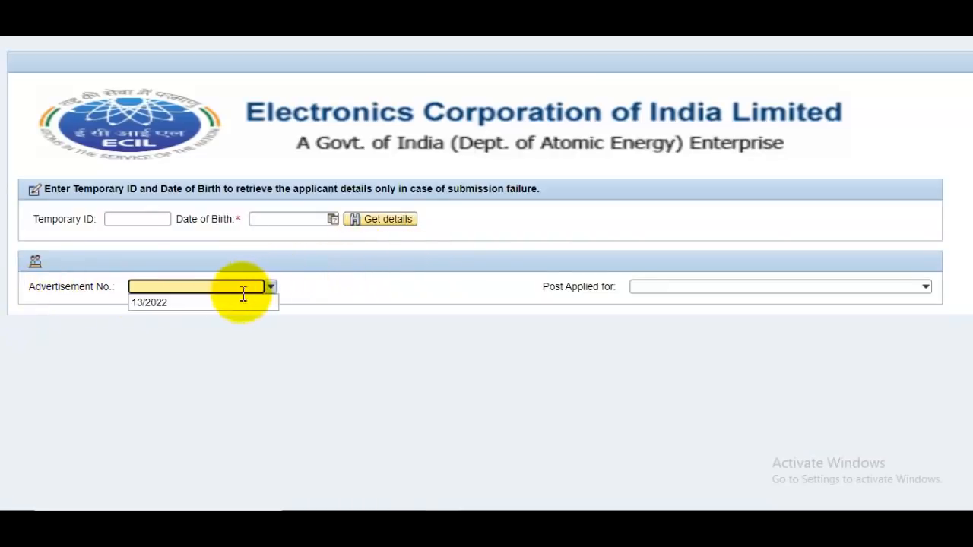
{"action": "left_click", "coordinate": [181, 311]}
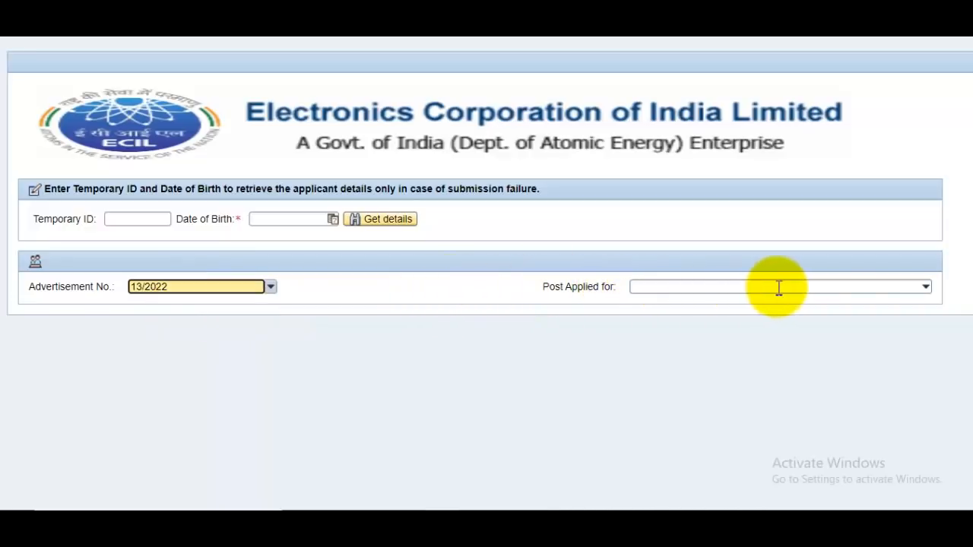
{"action": "left_click", "coordinate": [907, 289]}
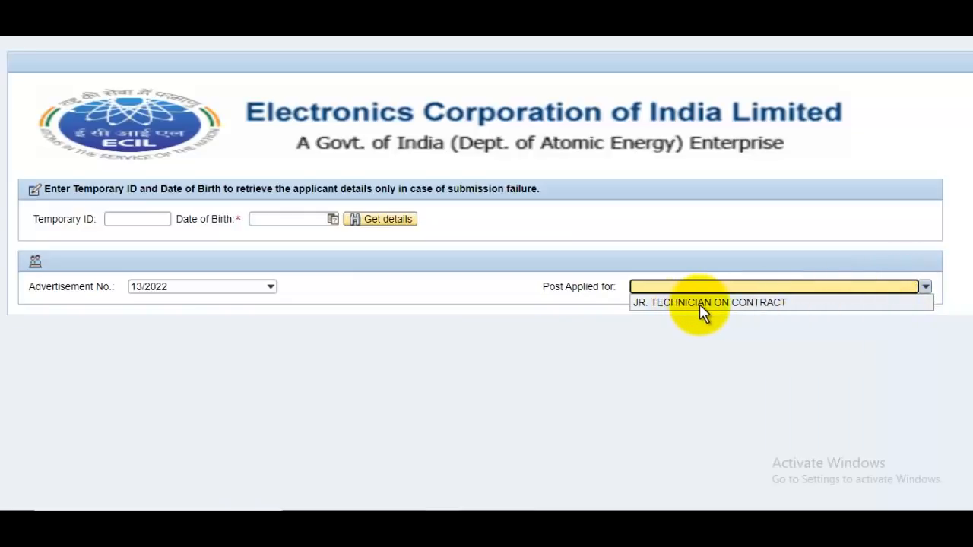
{"action": "left_click", "coordinate": [720, 308]}
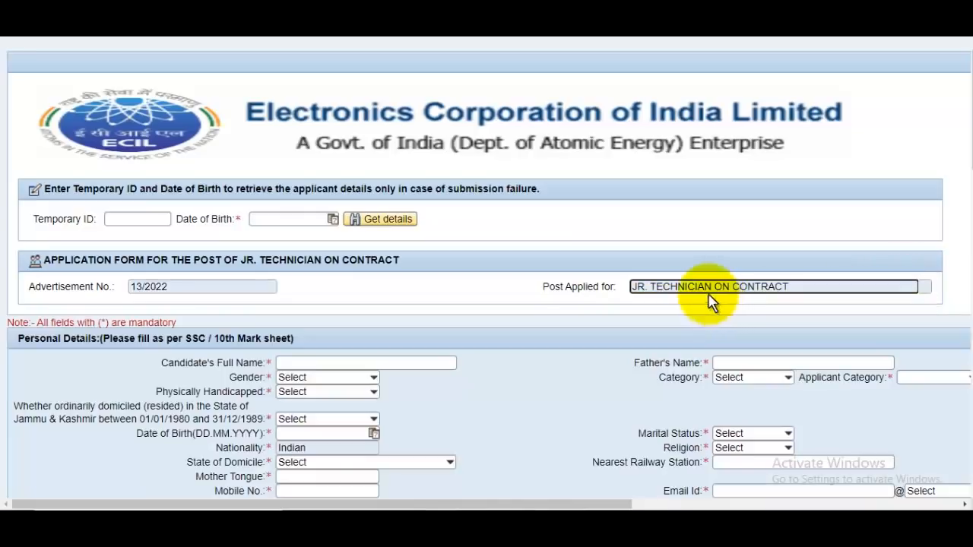
Enter the candidate's full name, pick Male for Gender, and zoom the form out
{"action": "scroll", "coordinate": [680, 282], "scroll_direction": "down", "scroll_amount": 3}
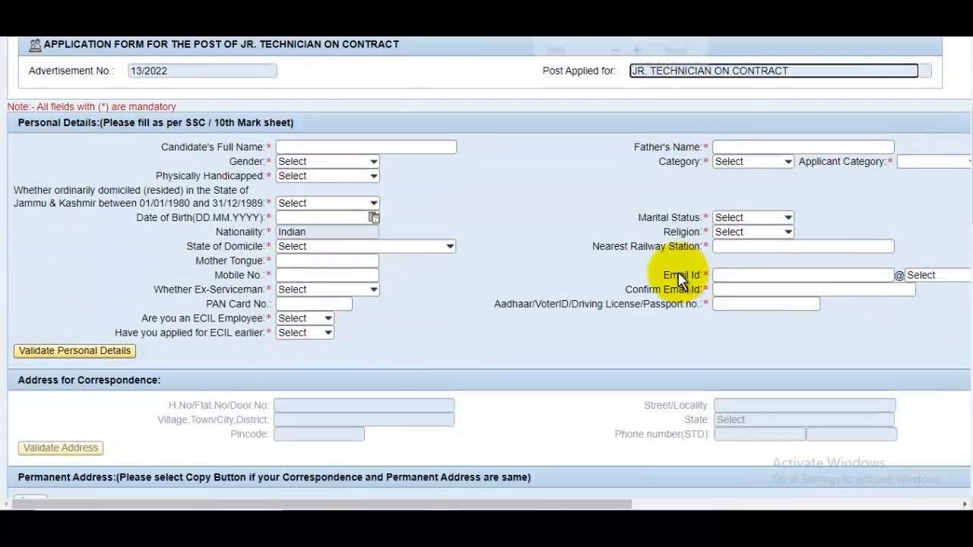
{"action": "scroll", "coordinate": [680, 280], "scroll_direction": "up", "scroll_amount": 2}
{"action": "scroll", "coordinate": [560, 288], "scroll_direction": "up", "scroll_amount": 3}
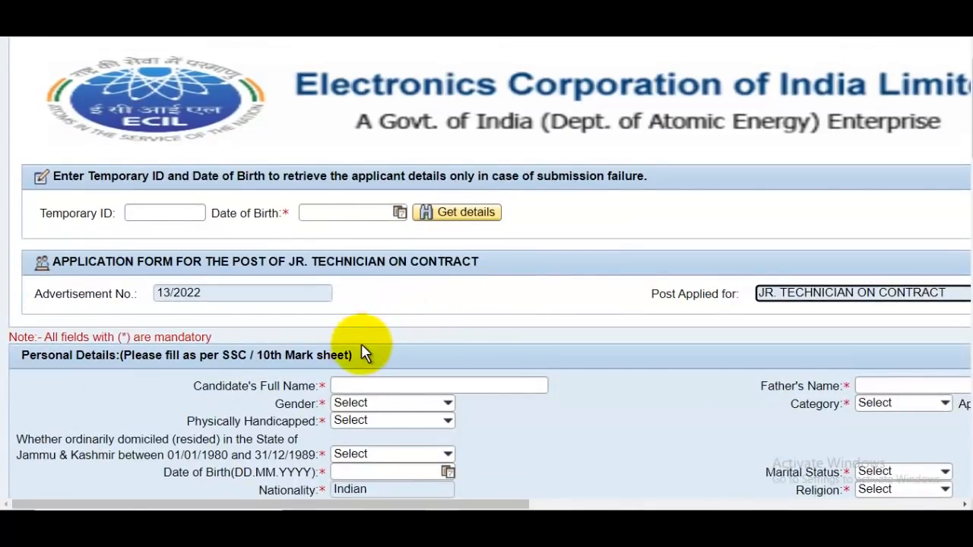
{"action": "scroll", "coordinate": [361, 344], "scroll_direction": "down", "scroll_amount": 2}
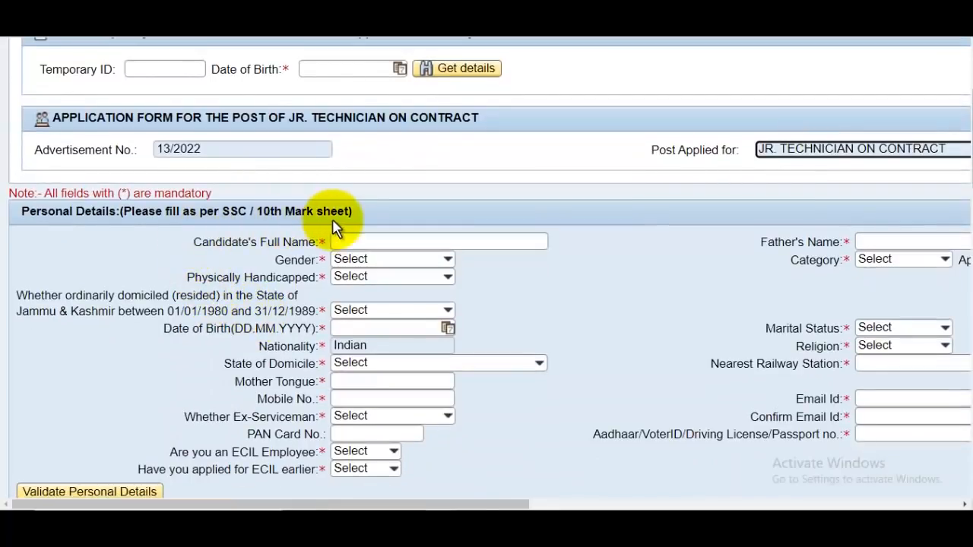
{"action": "left_click", "coordinate": [372, 241]}
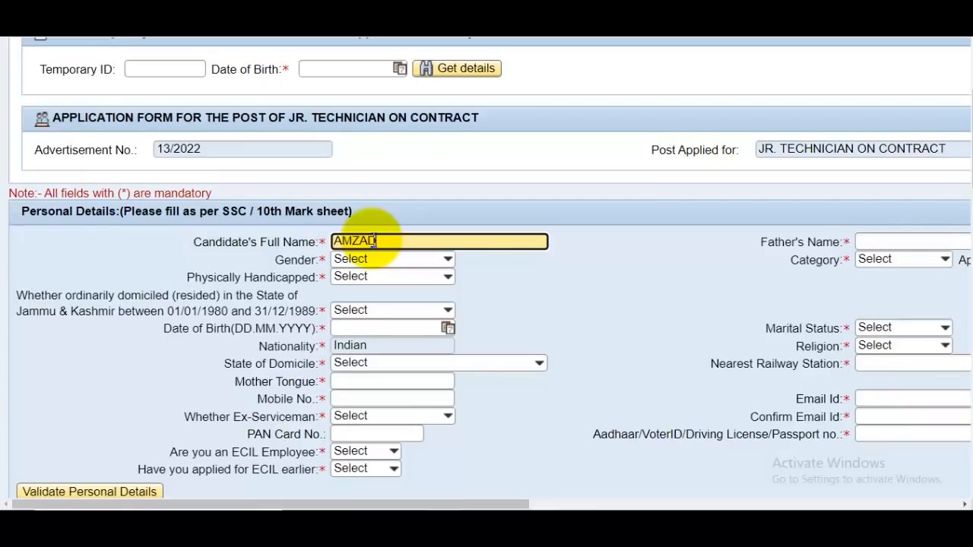
{"action": "left_click", "coordinate": [437, 260]}
{"action": "left_click", "coordinate": [369, 299]}
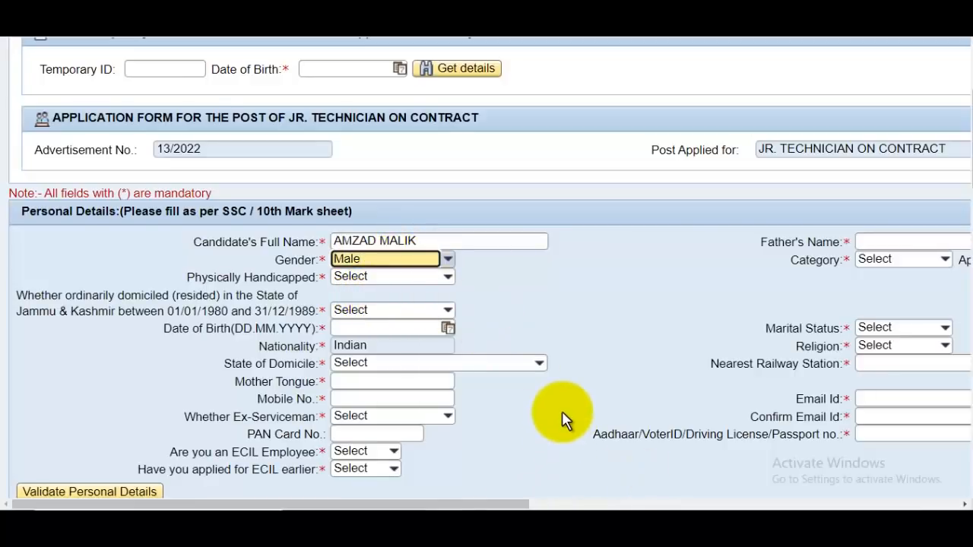
{"action": "key", "text": "ctrl+minus"}
Enter the father's name and choose OBC for both Category and Applicant Category
{"action": "left_click", "coordinate": [792, 207]}
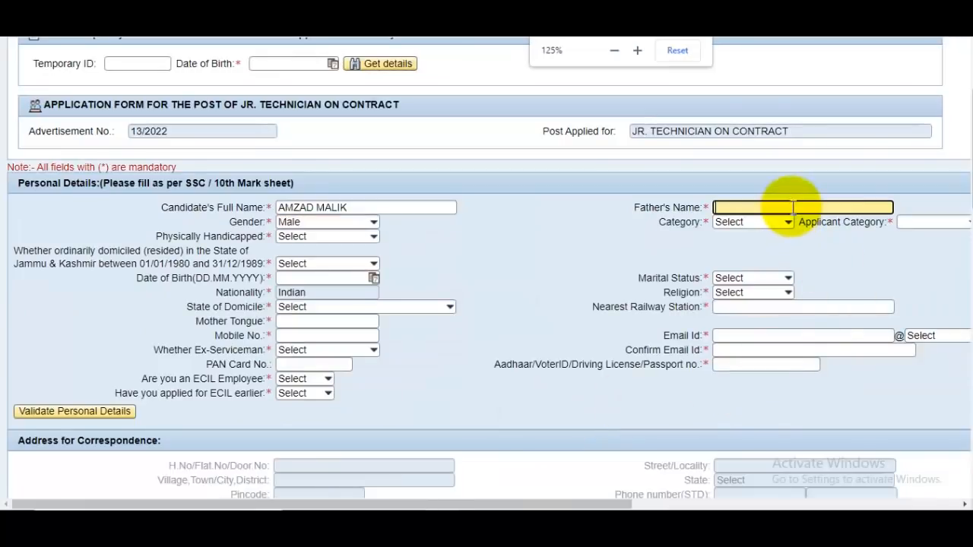
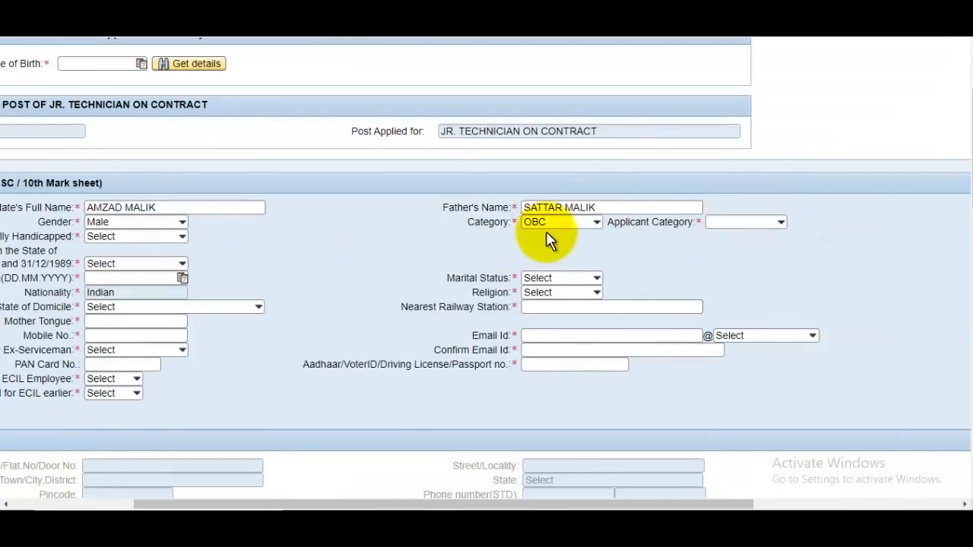
{"action": "left_click", "coordinate": [585, 222]}
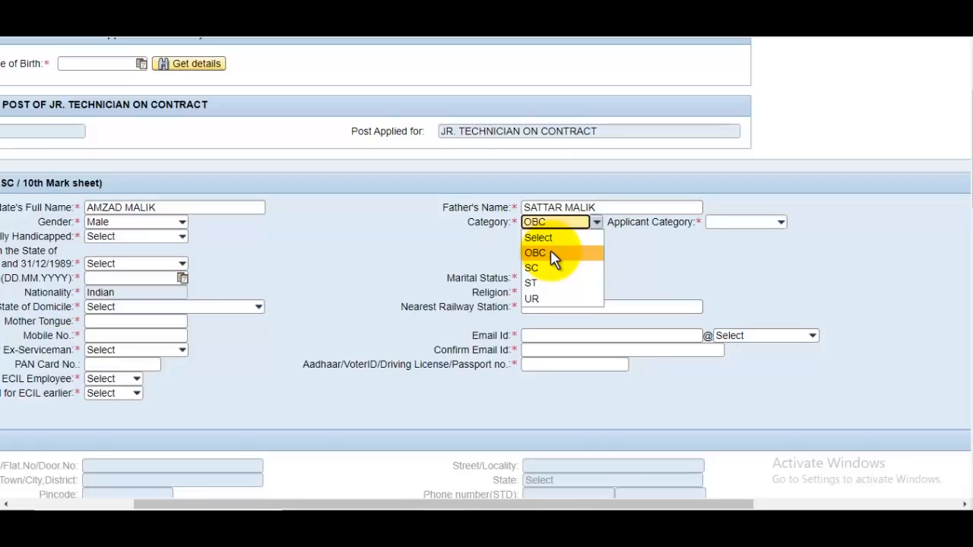
{"action": "left_click", "coordinate": [551, 253]}
{"action": "left_click", "coordinate": [748, 223]}
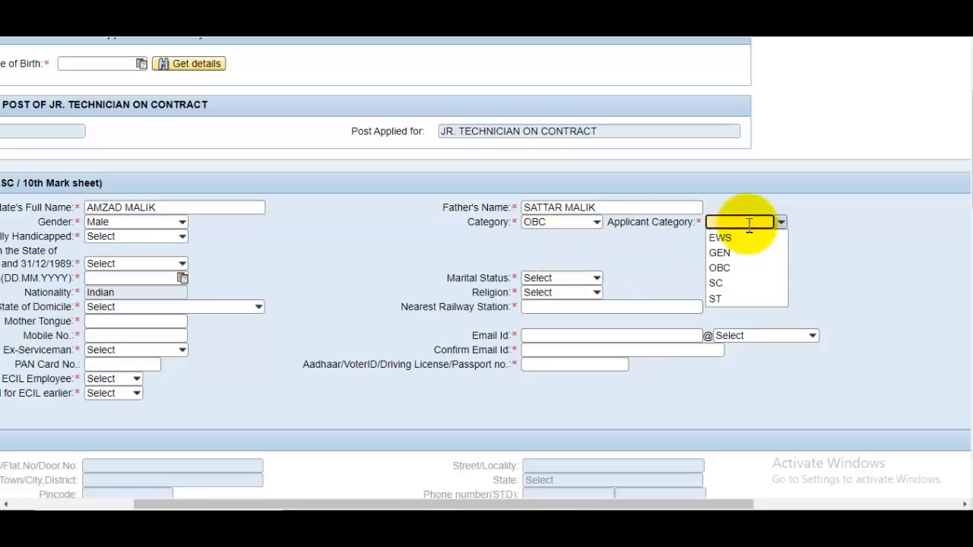
{"action": "left_click", "coordinate": [733, 270]}
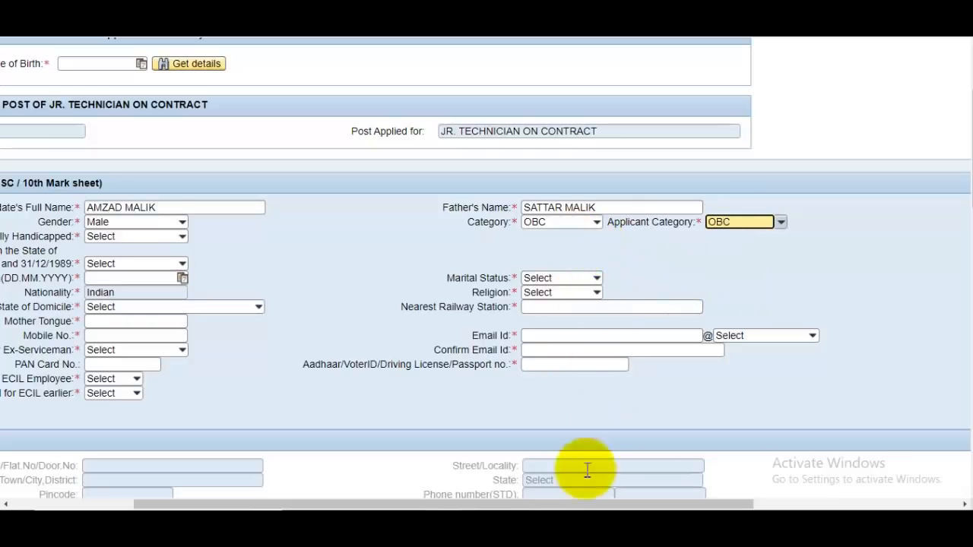
{"action": "left_click_drag", "start_coordinate": [582, 504], "coordinate": [382, 505]}
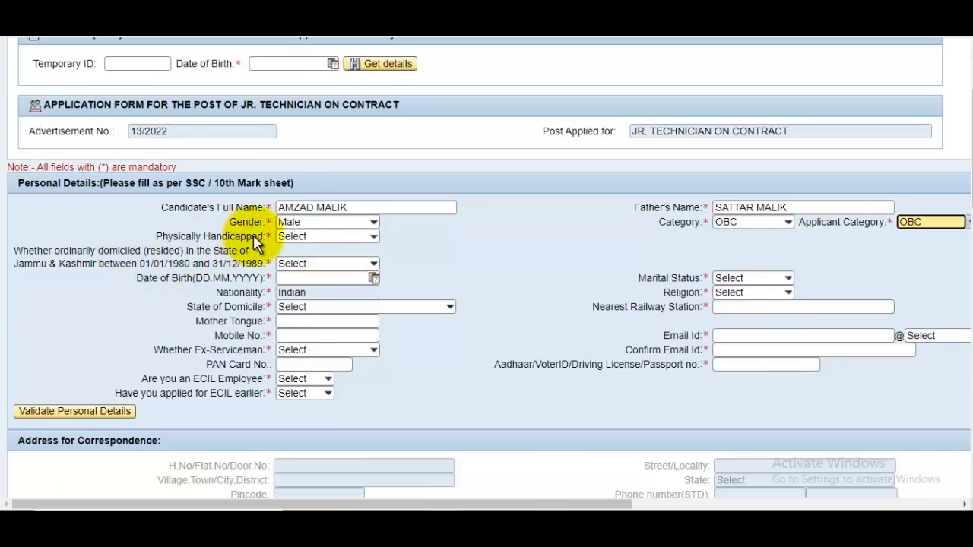
Answer No to Physically Handicapped and to Jammu & Kashmir domicile
{"action": "left_click", "coordinate": [371, 236]}
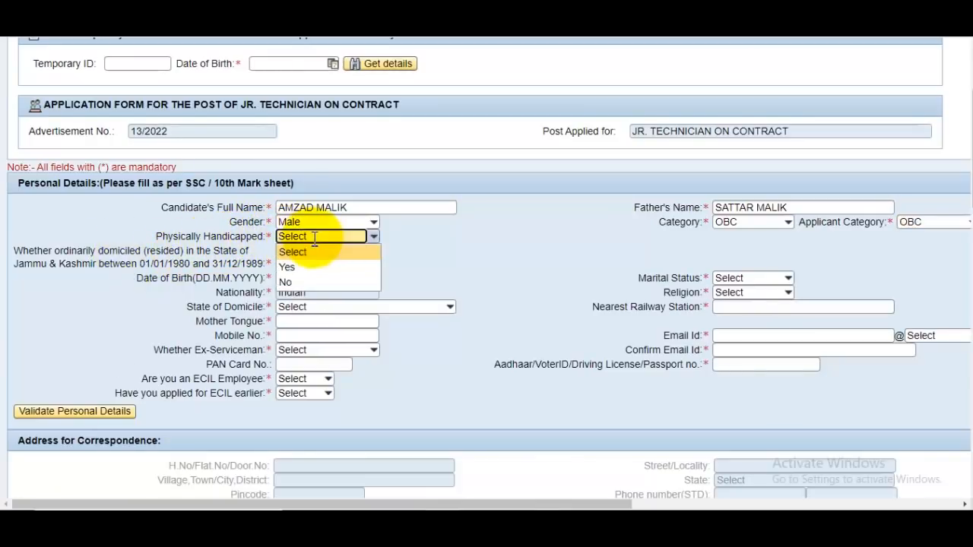
{"action": "left_click", "coordinate": [300, 282]}
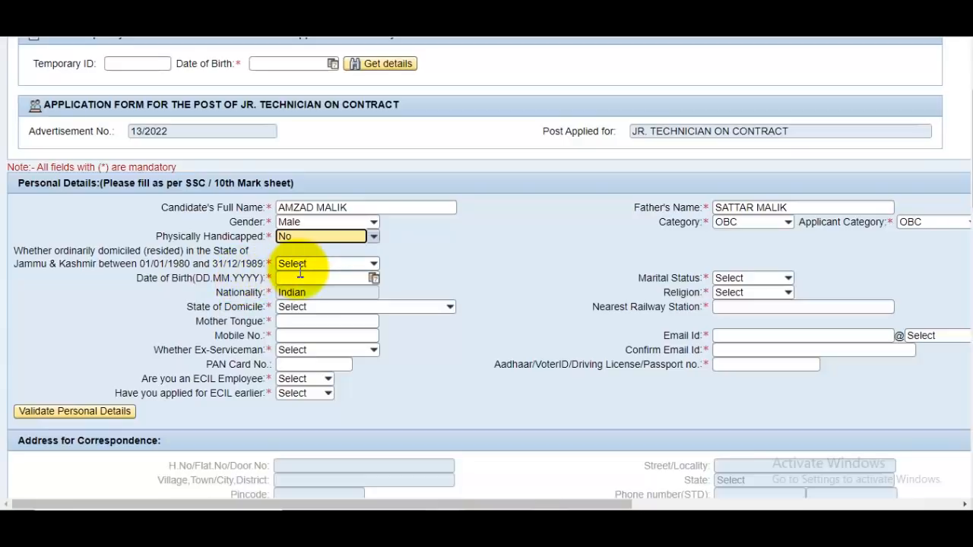
{"action": "left_click", "coordinate": [341, 268]}
{"action": "left_click", "coordinate": [323, 309]}
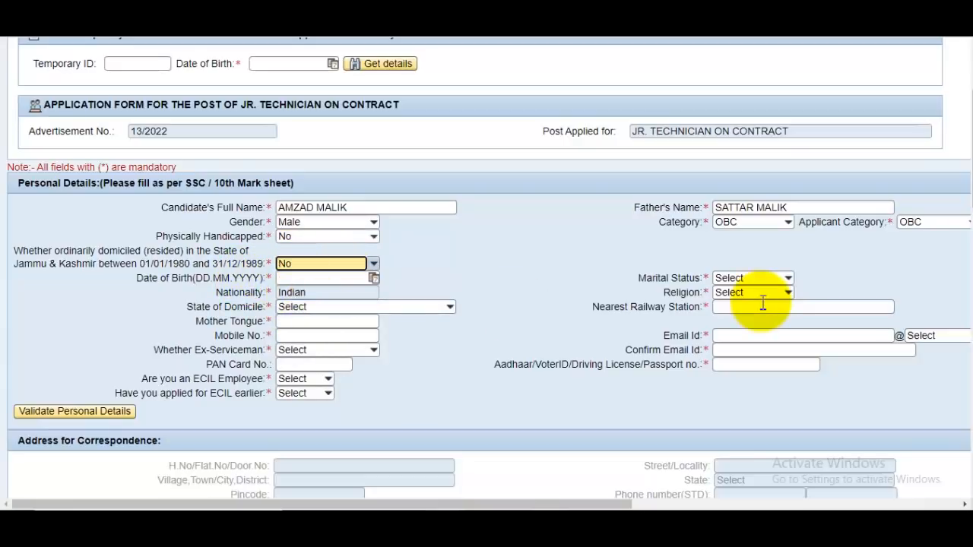
Set the date of birth to 02.05.1997 using the calendar
{"action": "left_click", "coordinate": [373, 278]}
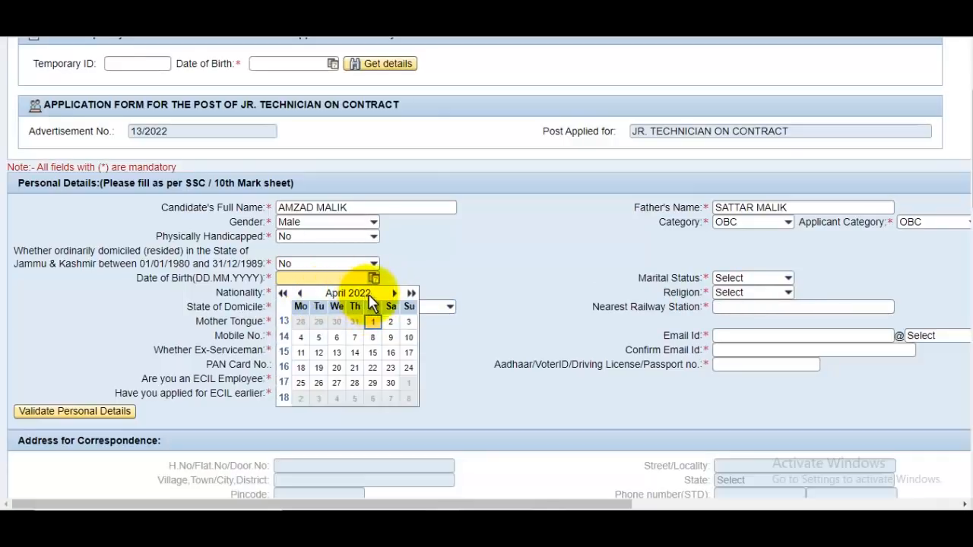
{"action": "left_click", "coordinate": [297, 294]}
{"action": "left_click", "coordinate": [298, 294]}
{"action": "left_click", "coordinate": [297, 294]}
{"action": "left_click", "coordinate": [297, 294]}
{"action": "left_click", "coordinate": [297, 294]}
{"action": "left_click", "coordinate": [297, 294]}
{"action": "left_click", "coordinate": [297, 295]}
{"action": "left_click", "coordinate": [297, 294]}
{"action": "left_click", "coordinate": [297, 294]}
{"action": "left_click", "coordinate": [507, 257]}
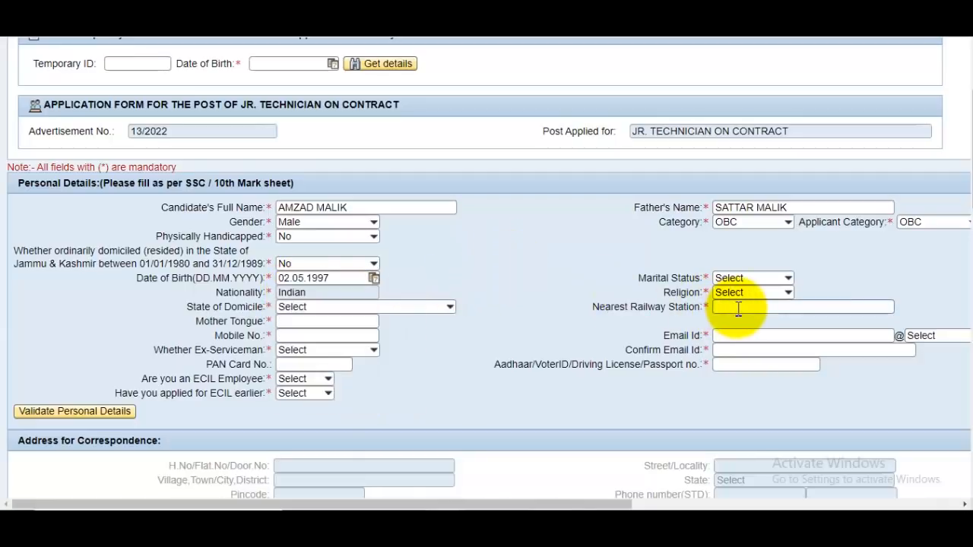
Set marital status to Single, religion to Muslim and domicile state to UTTAR PRADESH
{"action": "left_click", "coordinate": [749, 278]}
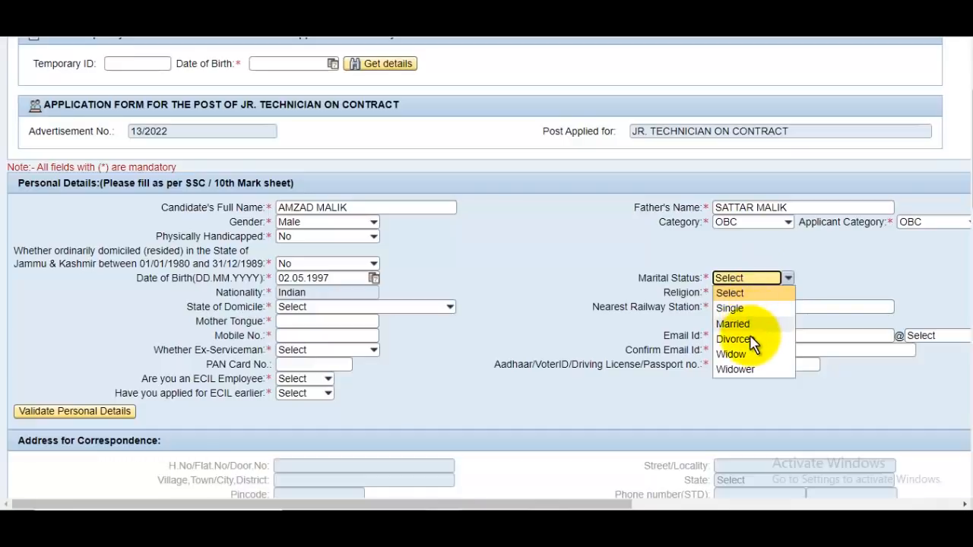
{"action": "left_click", "coordinate": [730, 308]}
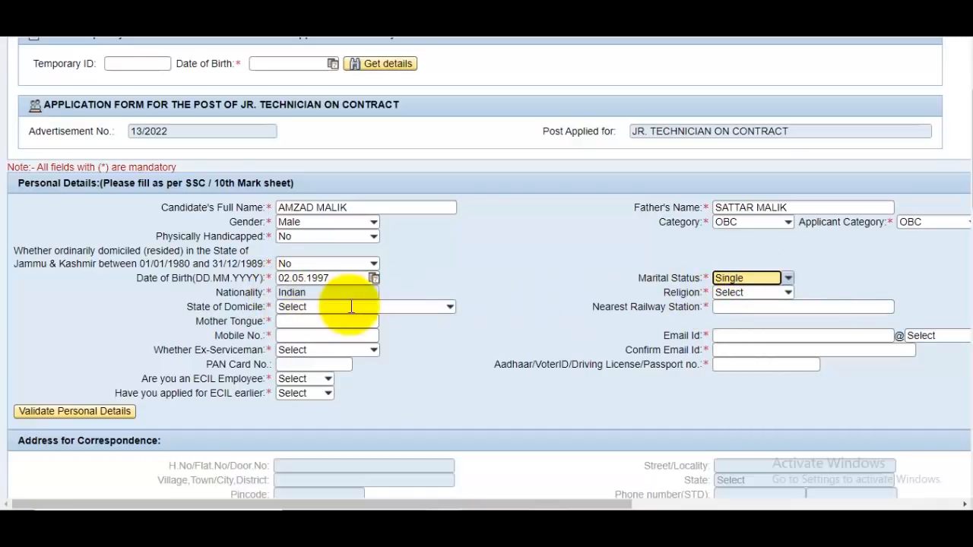
{"action": "left_click", "coordinate": [752, 294]}
{"action": "left_click", "coordinate": [741, 337]}
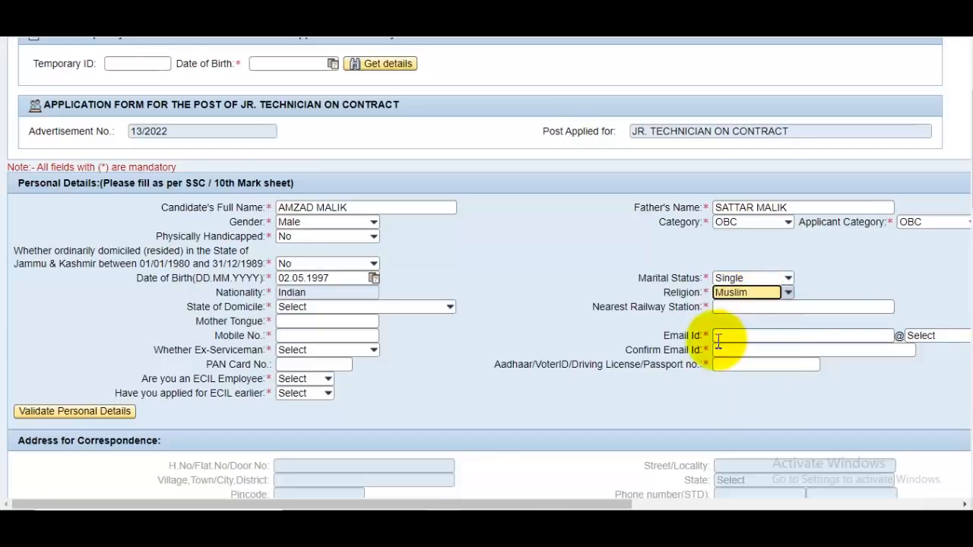
{"action": "left_click", "coordinate": [326, 308]}
{"action": "scroll", "coordinate": [358, 376], "scroll_direction": "down", "scroll_amount": 7}
{"action": "scroll", "coordinate": [357, 377], "scroll_direction": "down", "scroll_amount": 2}
{"action": "left_click", "coordinate": [323, 430]}
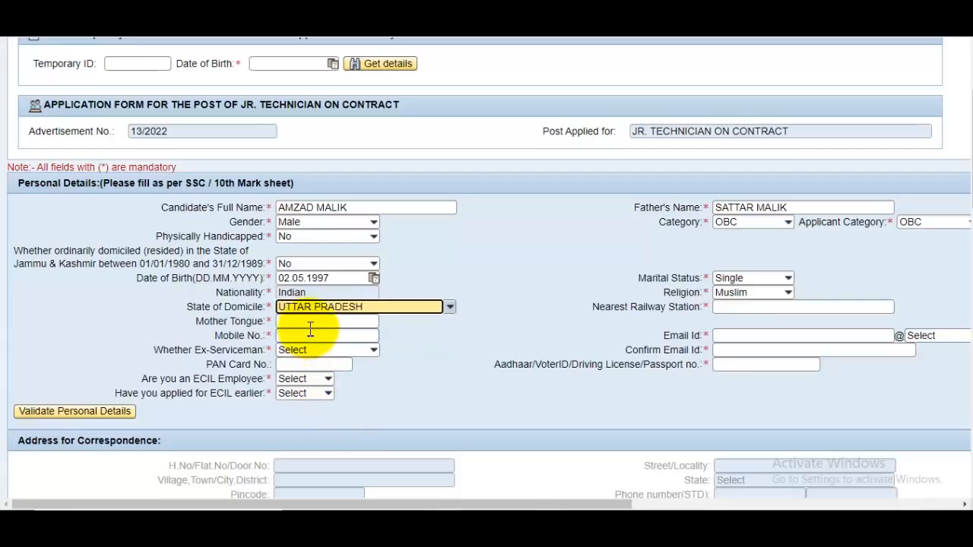
Enter mother tongue Hindi and nearest railway station Tapri, and answer No to Ex-Serviceman
{"action": "left_click", "coordinate": [326, 320]}
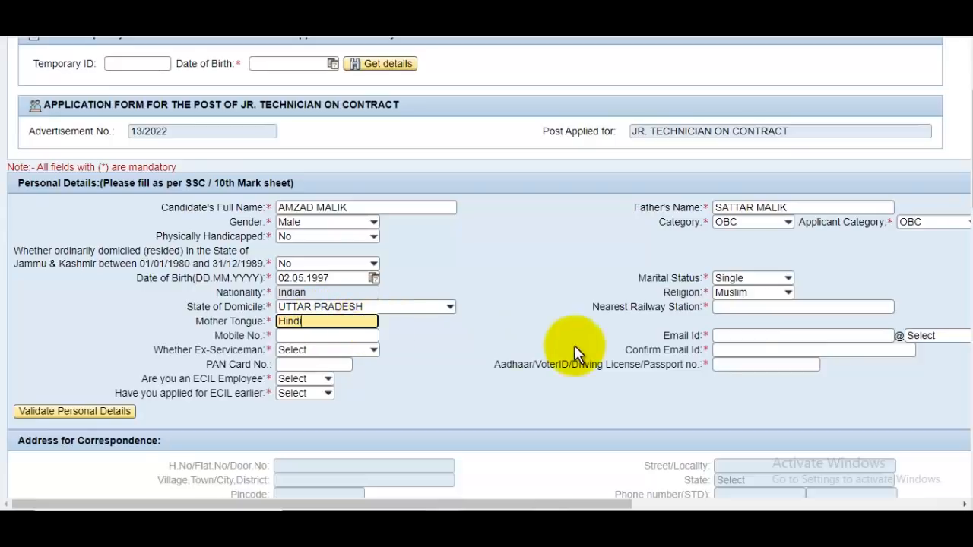
{"action": "left_click", "coordinate": [759, 307]}
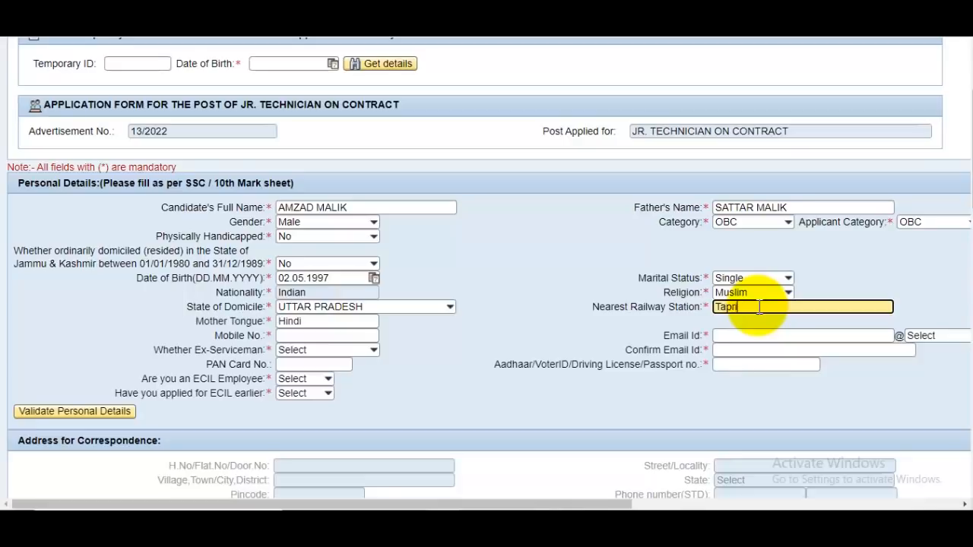
{"action": "type", "text": "Tapri"}
{"action": "left_click", "coordinate": [348, 348]}
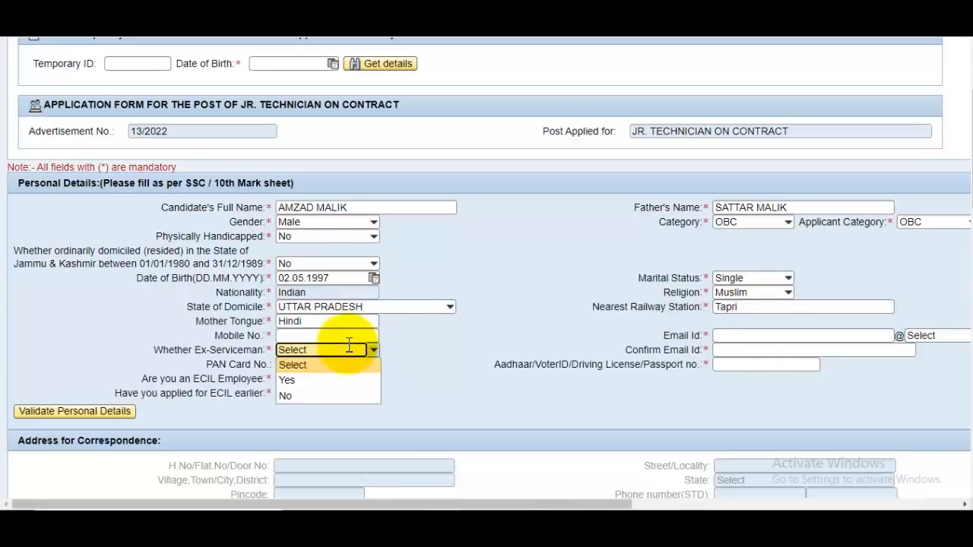
{"action": "left_click", "coordinate": [348, 350]}
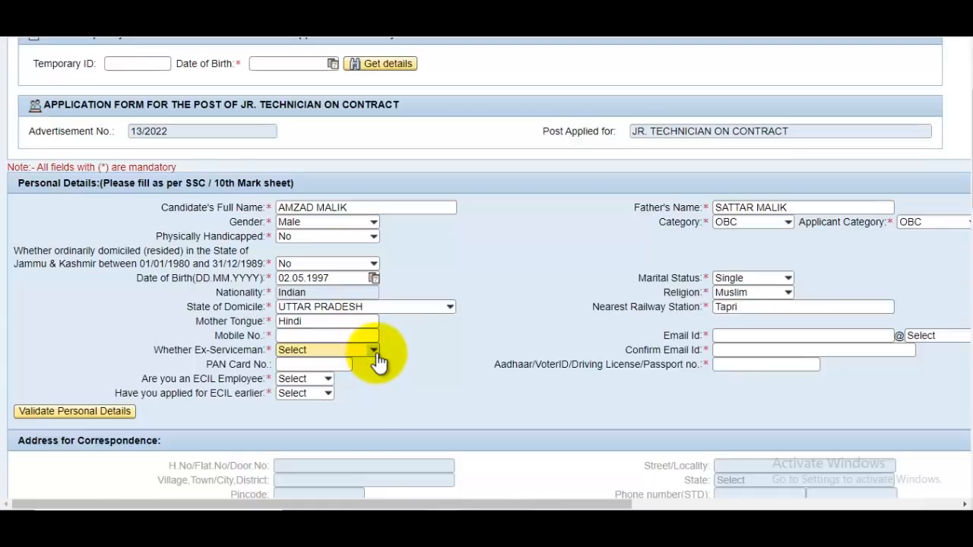
{"action": "left_click", "coordinate": [375, 352]}
{"action": "left_click", "coordinate": [308, 393]}
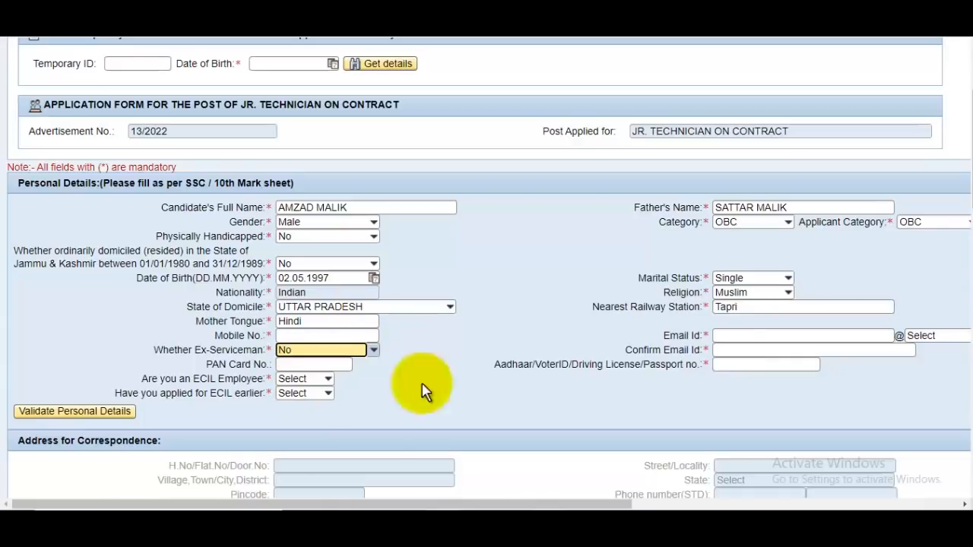
{"action": "left_click", "coordinate": [781, 336]}
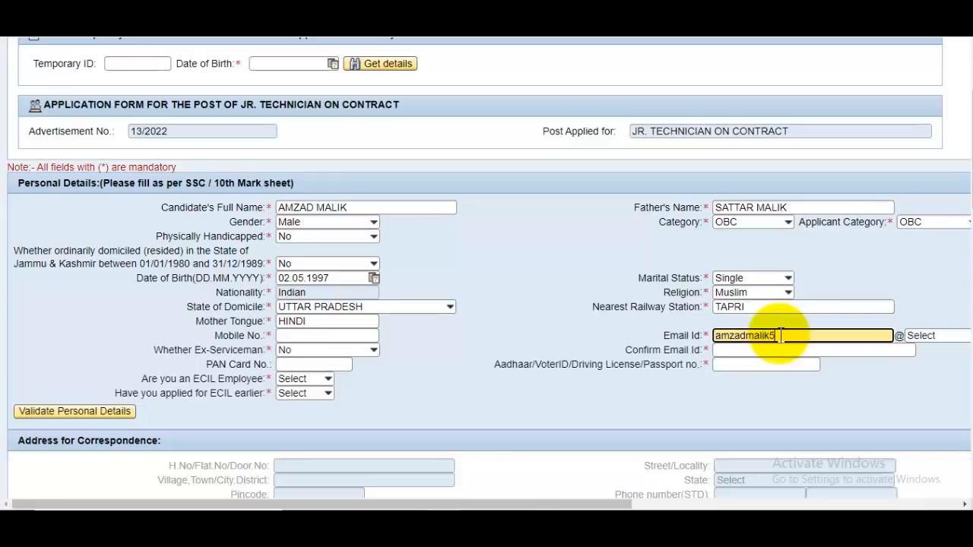
Enter the applicant's e-mail user name with the GMAIL.COM domain and fill Confirm Email Id
{"action": "left_click_drag", "start_coordinate": [616, 505], "coordinate": [761, 504]}
{"action": "left_click", "coordinate": [760, 336]}
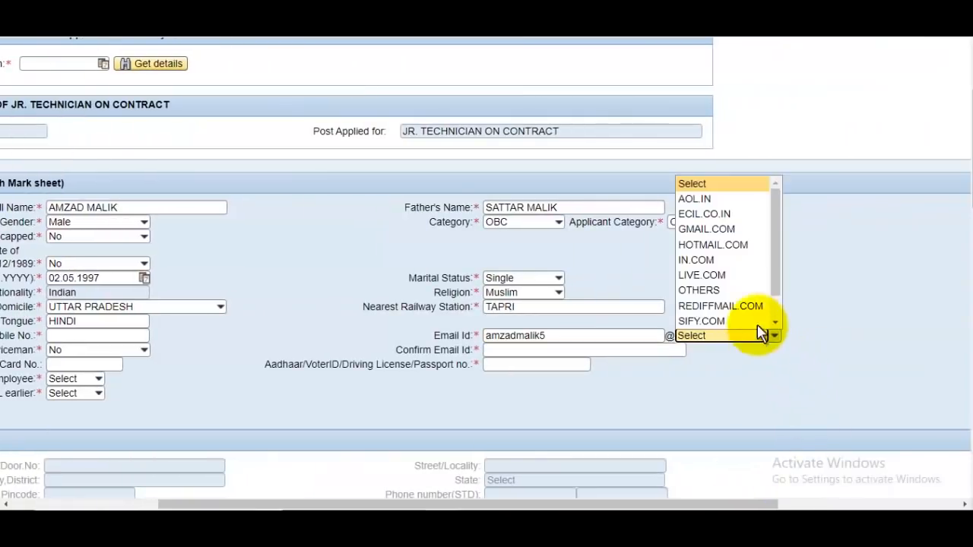
{"action": "left_click", "coordinate": [718, 230]}
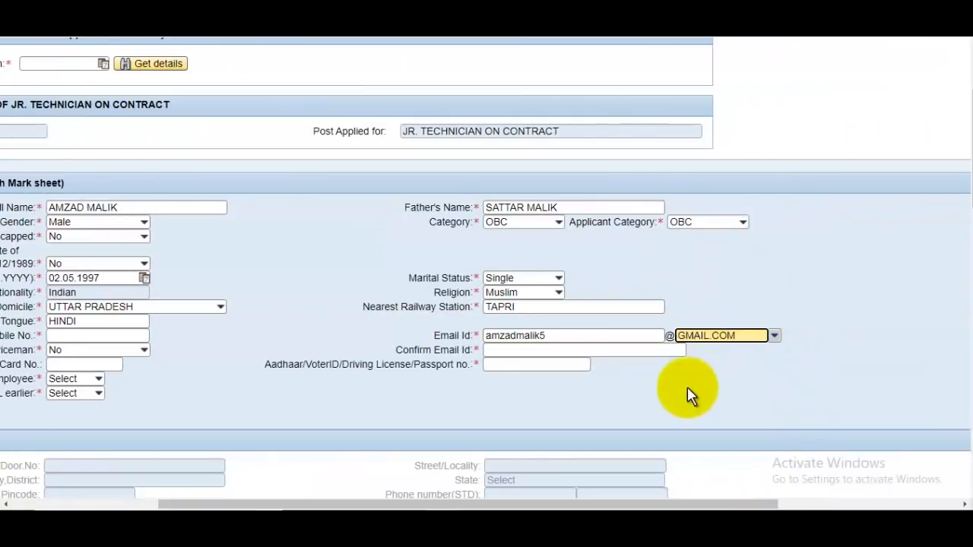
{"action": "left_click_drag", "start_coordinate": [691, 504], "coordinate": [552, 504]}
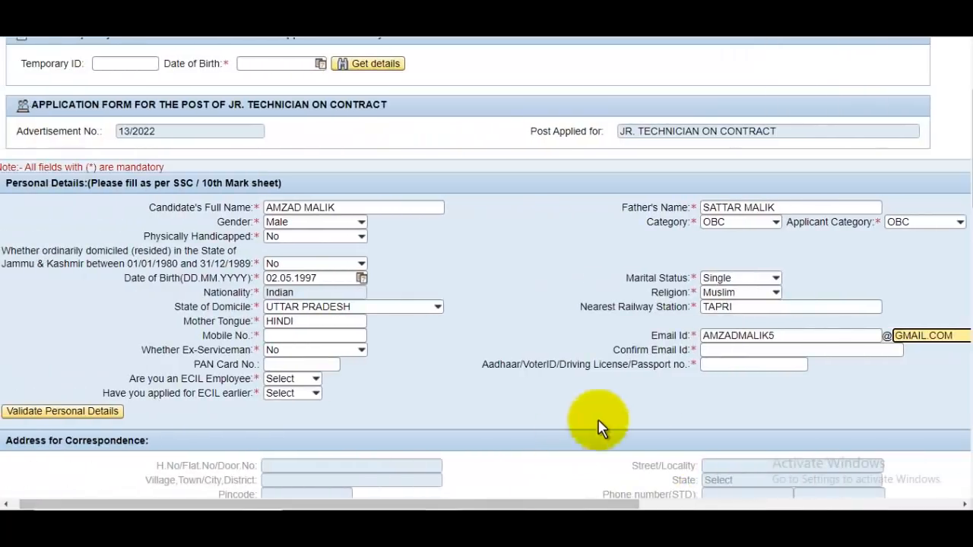
{"action": "left_click", "coordinate": [288, 365]}
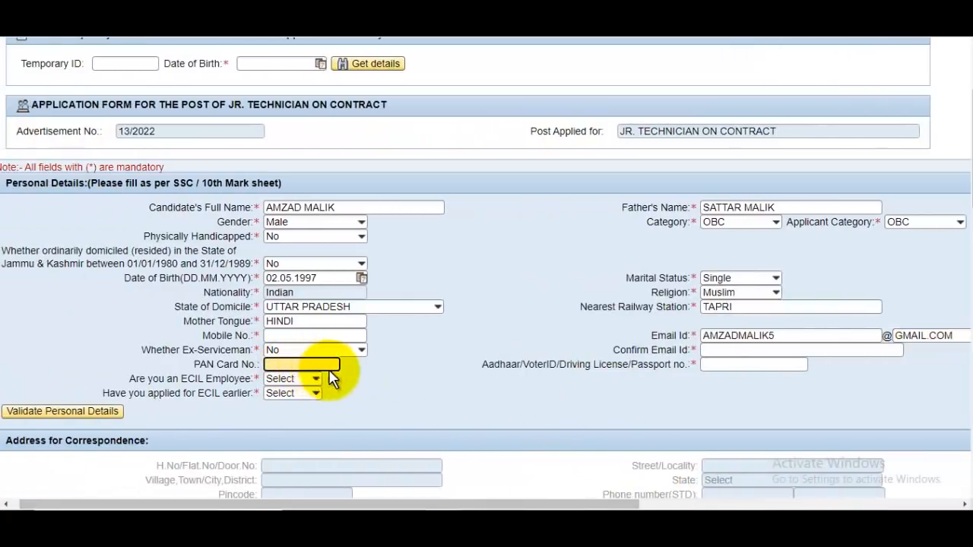
{"action": "left_click", "coordinate": [789, 335]}
{"action": "left_click", "coordinate": [761, 350]}
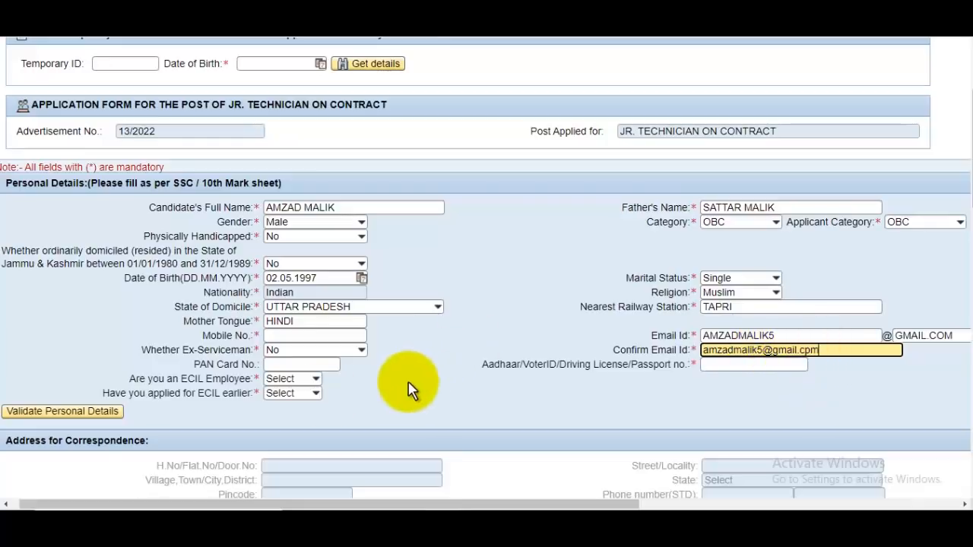
Answer No to being an ECIL employee and to having applied to ECIL earlier
{"action": "left_click", "coordinate": [300, 379]}
{"action": "left_click", "coordinate": [281, 420]}
{"action": "left_click", "coordinate": [288, 395]}
{"action": "left_click", "coordinate": [289, 394]}
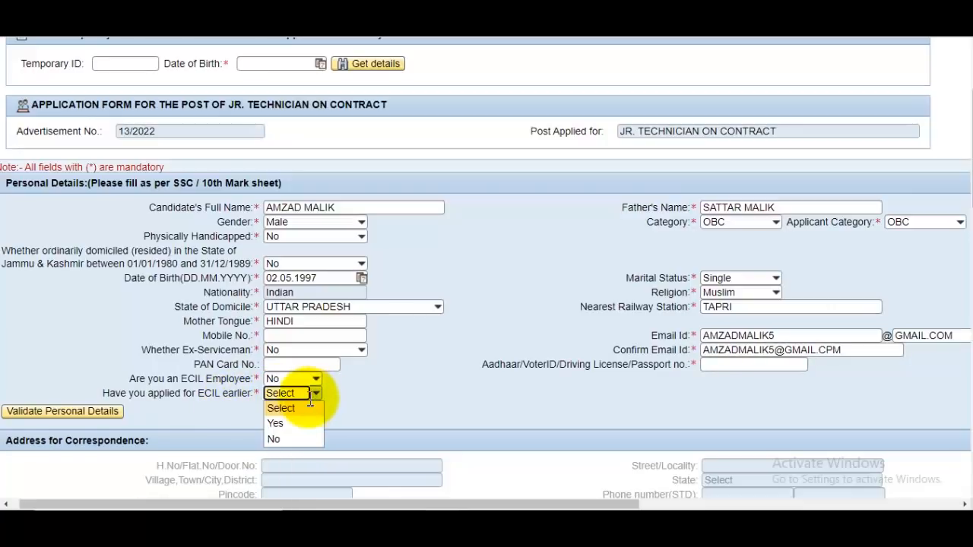
{"action": "left_click", "coordinate": [291, 441]}
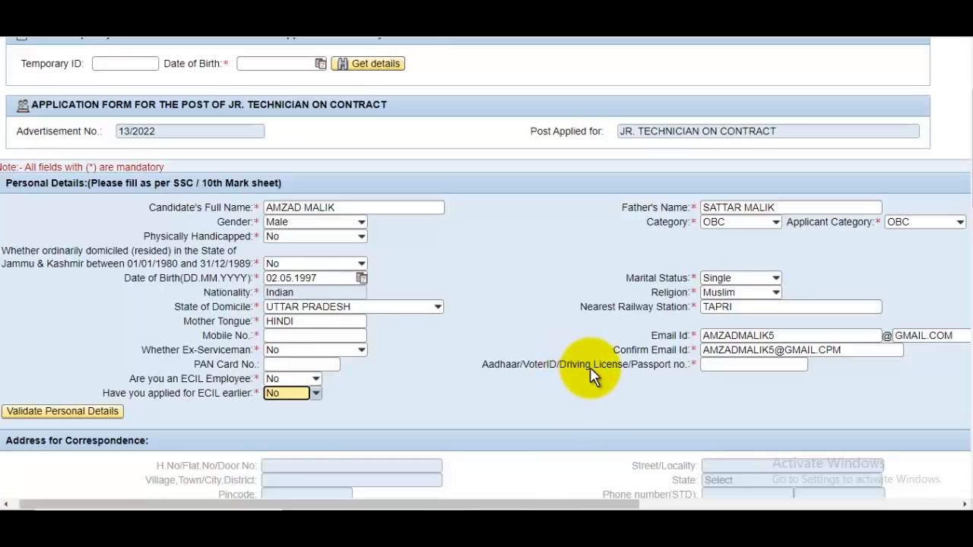
{"action": "left_click_drag", "start_coordinate": [499, 366], "coordinate": [653, 365]}
{"action": "left_click", "coordinate": [757, 366]}
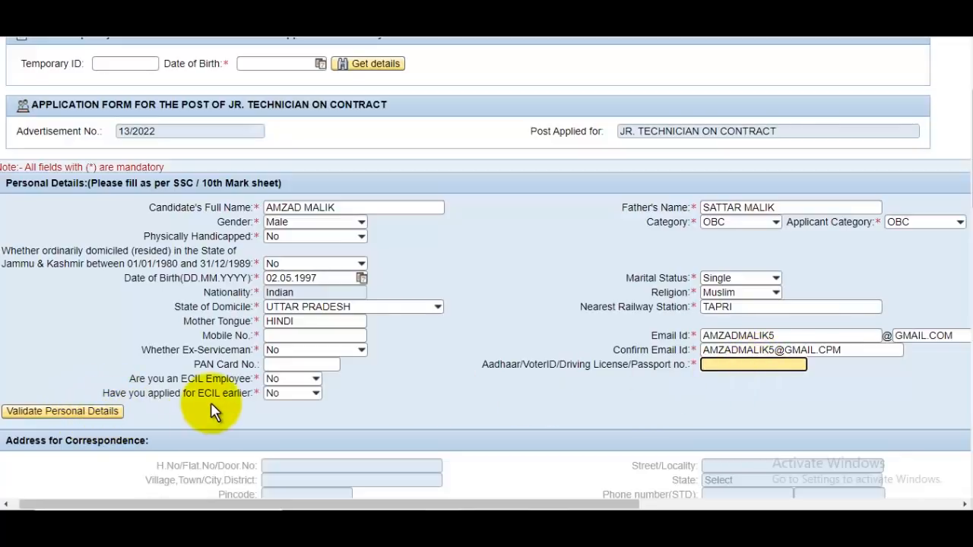
Fill the correspondence house number, village/town, street and set the address state to UTTAR PRADESH
{"action": "scroll", "coordinate": [216, 406], "scroll_direction": "down", "scroll_amount": 5}
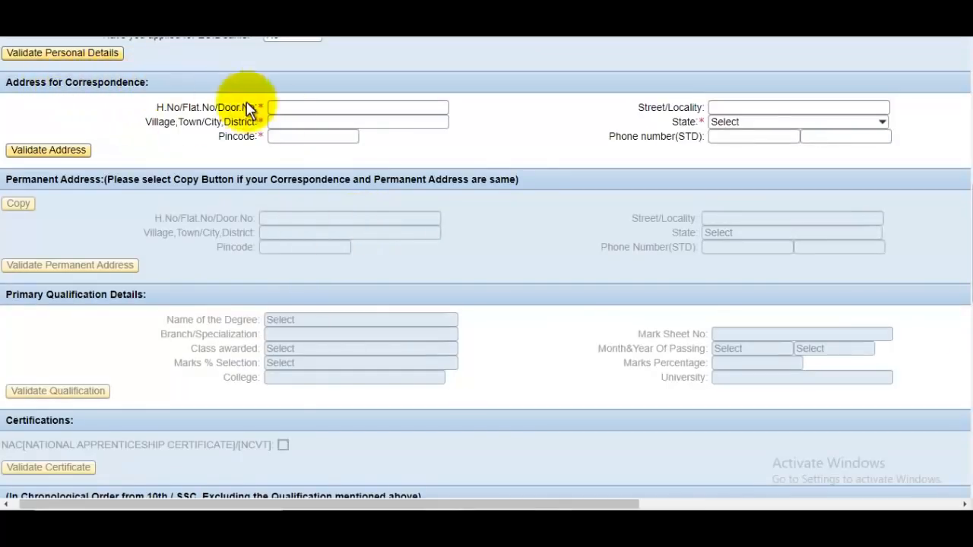
{"action": "left_click", "coordinate": [311, 109]}
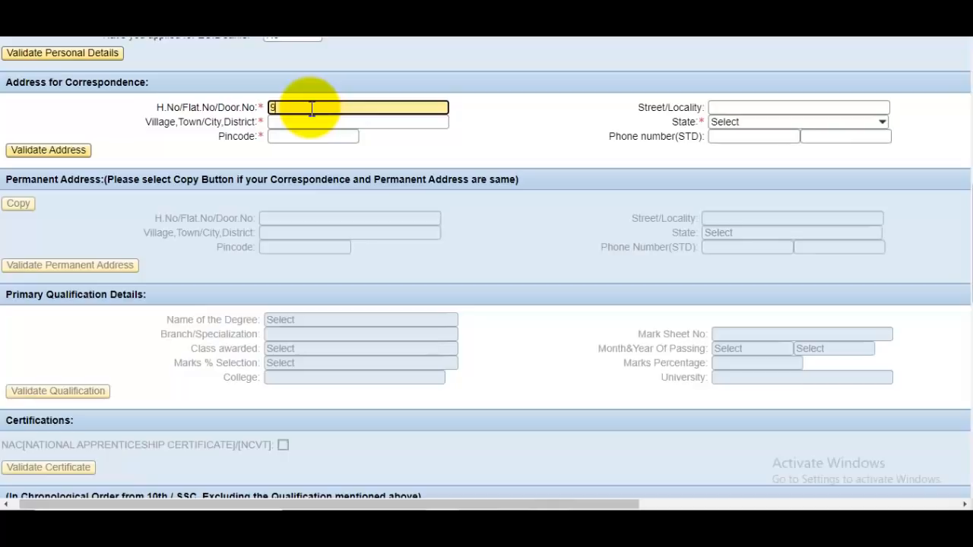
{"action": "left_click", "coordinate": [303, 123]}
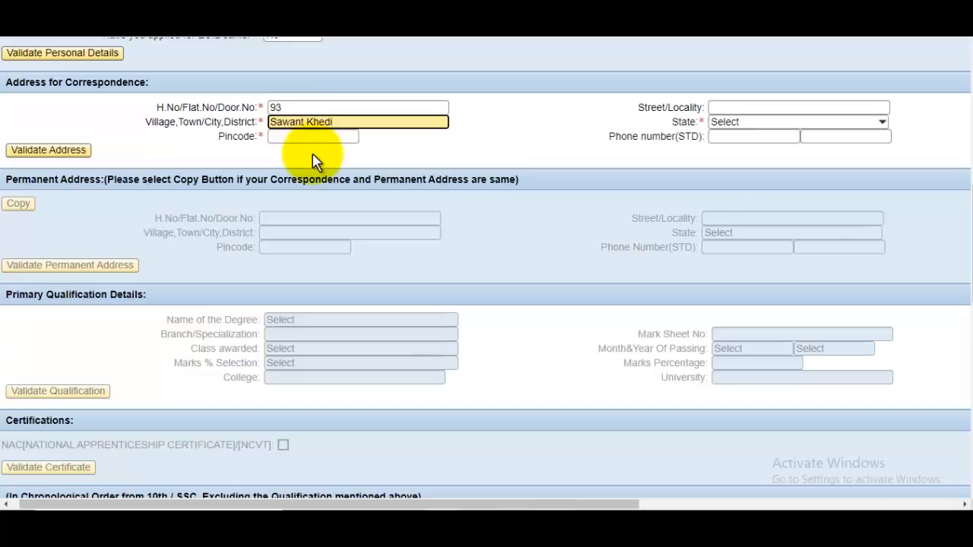
{"action": "left_click", "coordinate": [753, 111]}
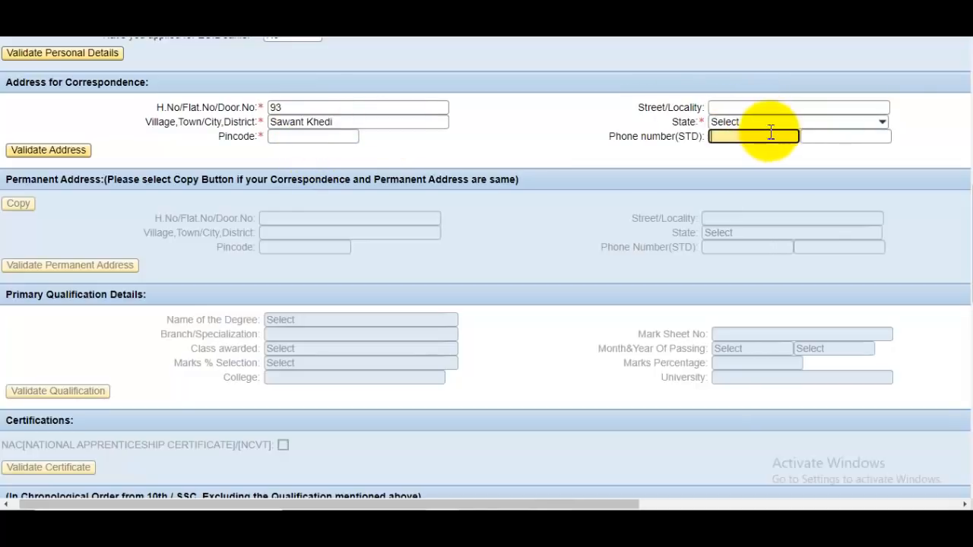
{"action": "left_click", "coordinate": [767, 123]}
{"action": "scroll", "coordinate": [790, 228], "scroll_direction": "down", "scroll_amount": 7}
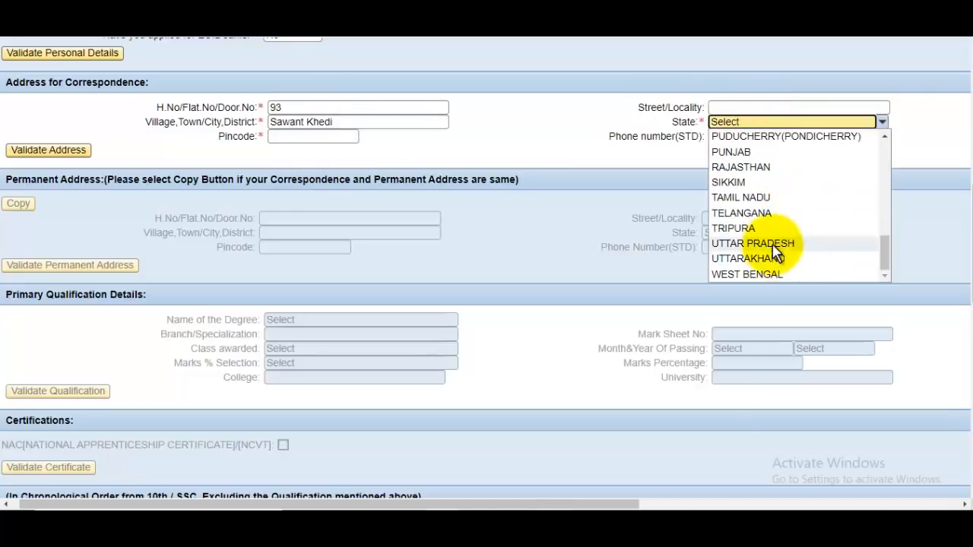
{"action": "left_click", "coordinate": [786, 245]}
Enter correspondence pincode 247001 and validate the correspondence address
{"action": "left_click", "coordinate": [331, 139]}
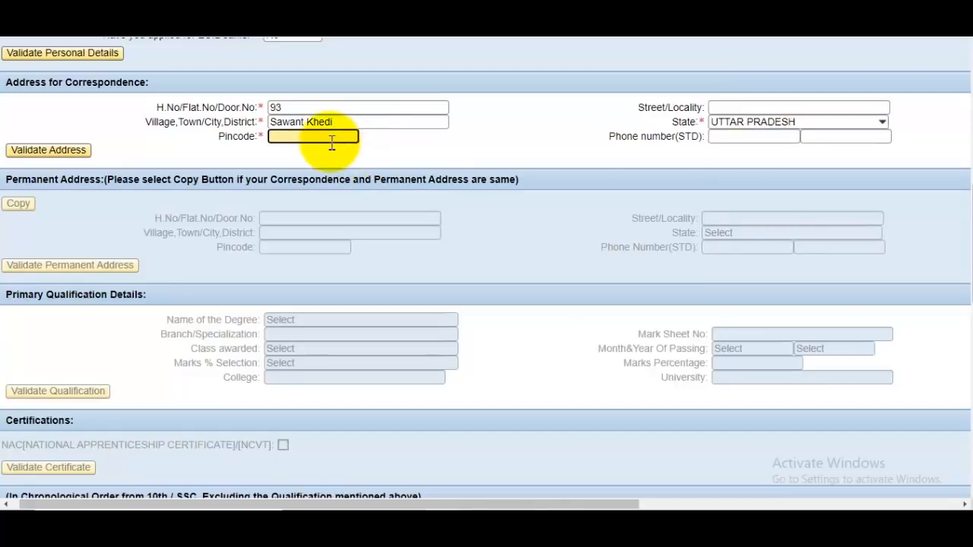
{"action": "type", "text": "247001"}
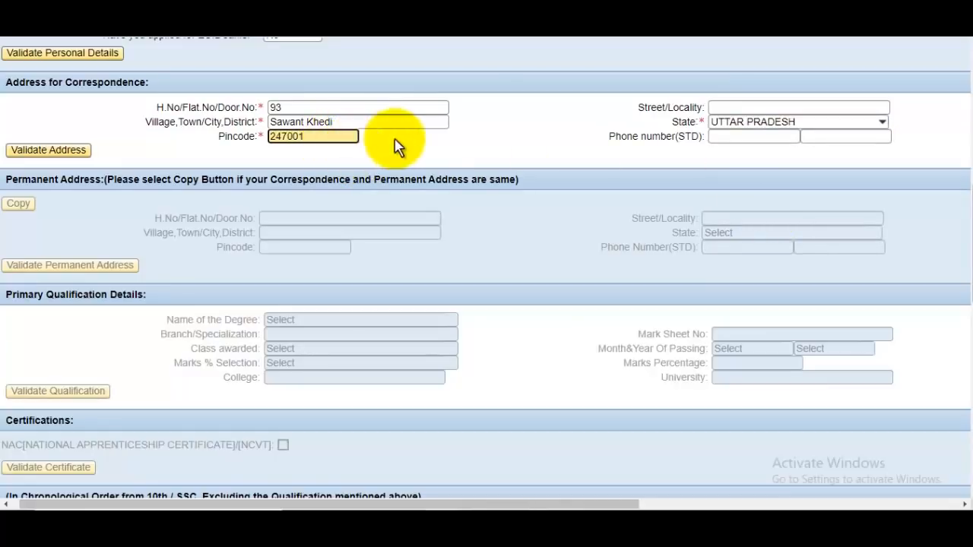
{"action": "key", "text": "Tab"}
{"action": "left_click", "coordinate": [630, 148]}
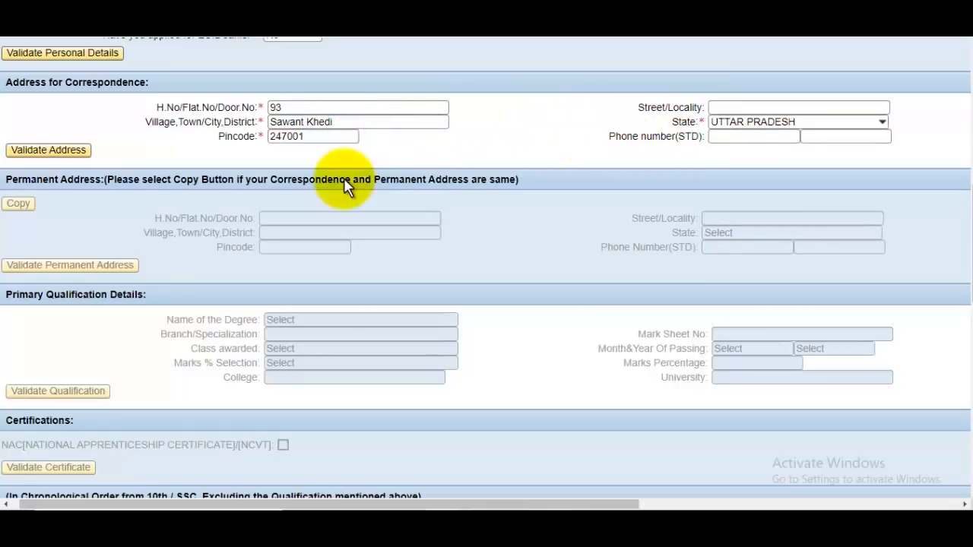
{"action": "left_click", "coordinate": [53, 161]}
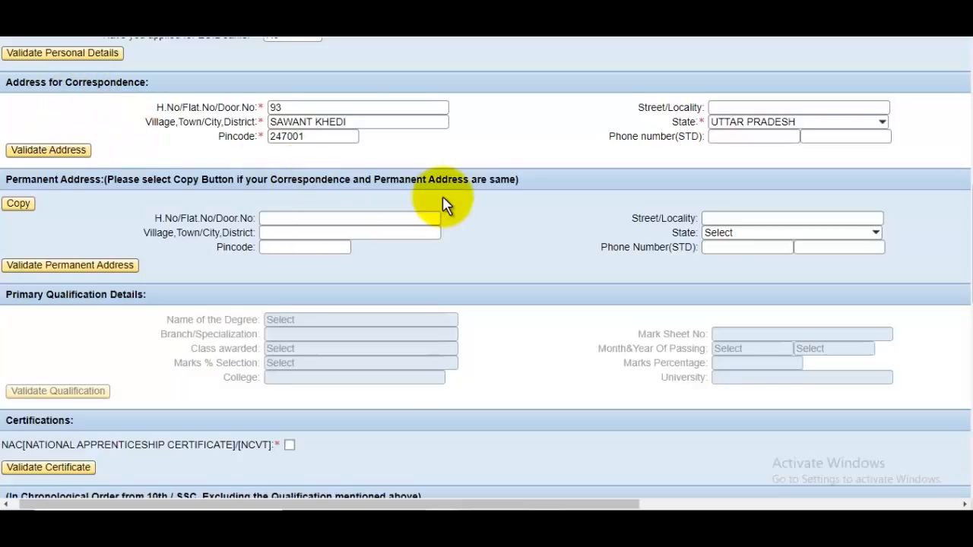
Copy the correspondence address into the permanent address and validate the permanent address
{"action": "left_click", "coordinate": [17, 207]}
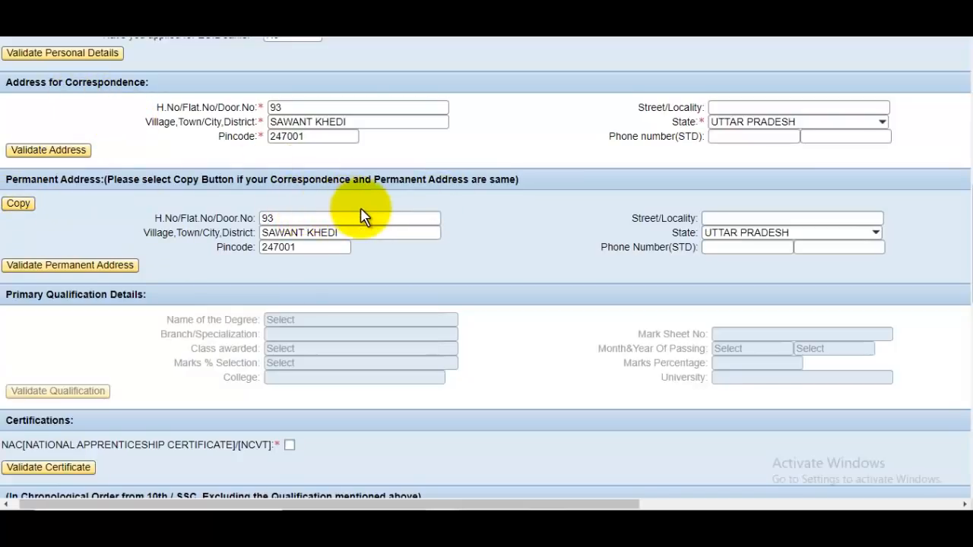
{"action": "left_click", "coordinate": [64, 268]}
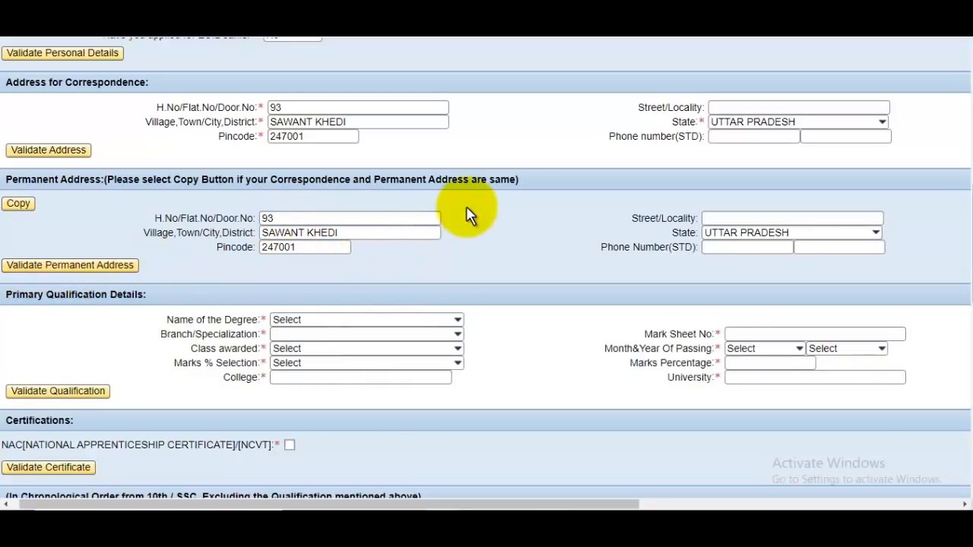
{"action": "scroll", "coordinate": [466, 206], "scroll_direction": "down", "scroll_amount": 1}
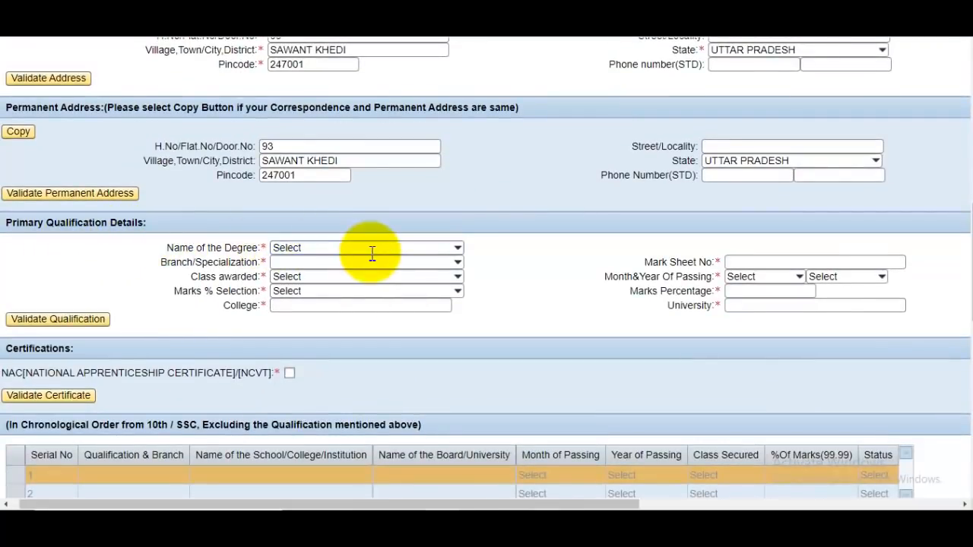
Choose degree ITI with branch FITTER and enter the mark sheet number
{"action": "left_click", "coordinate": [306, 250]}
{"action": "left_click", "coordinate": [290, 277]}
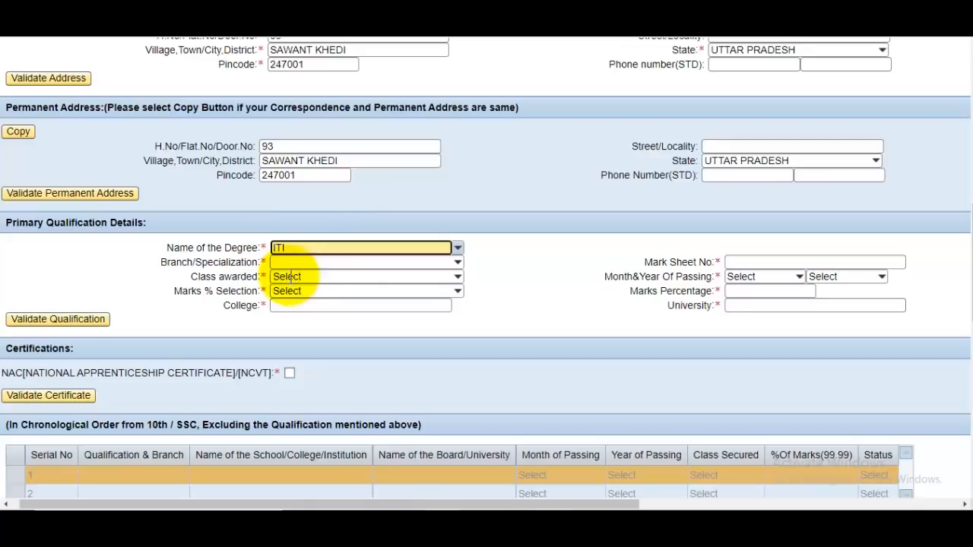
{"action": "left_click", "coordinate": [351, 263]}
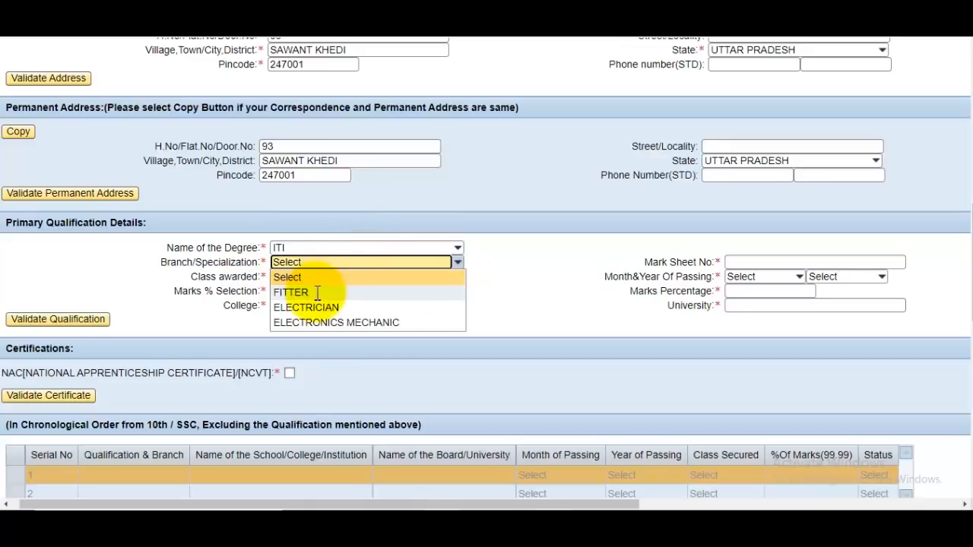
{"action": "left_click", "coordinate": [318, 293]}
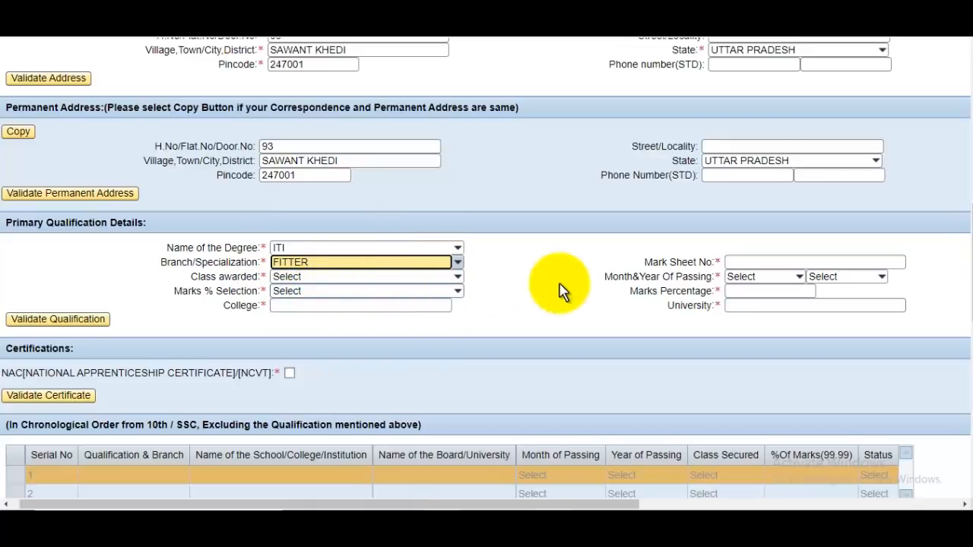
{"action": "left_click", "coordinate": [784, 265]}
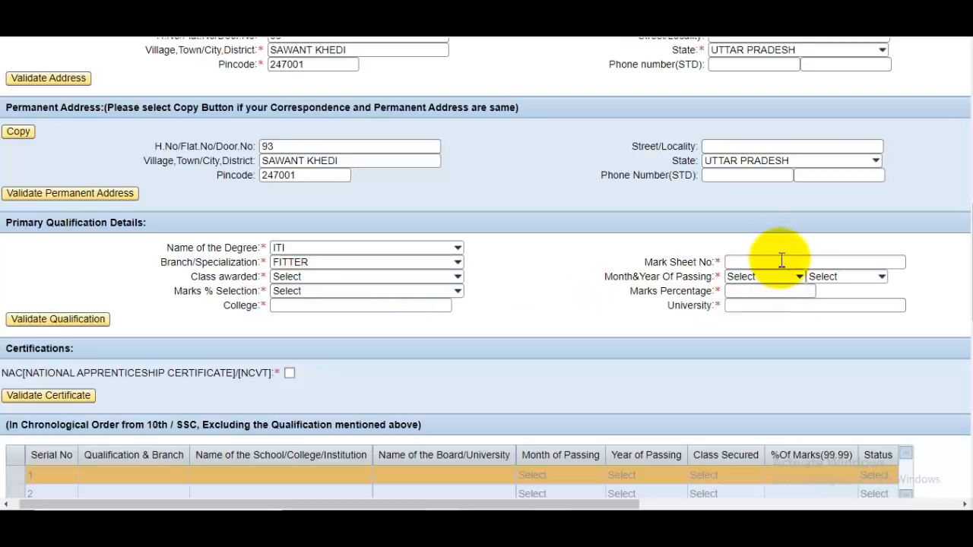
{"action": "left_click", "coordinate": [782, 261]}
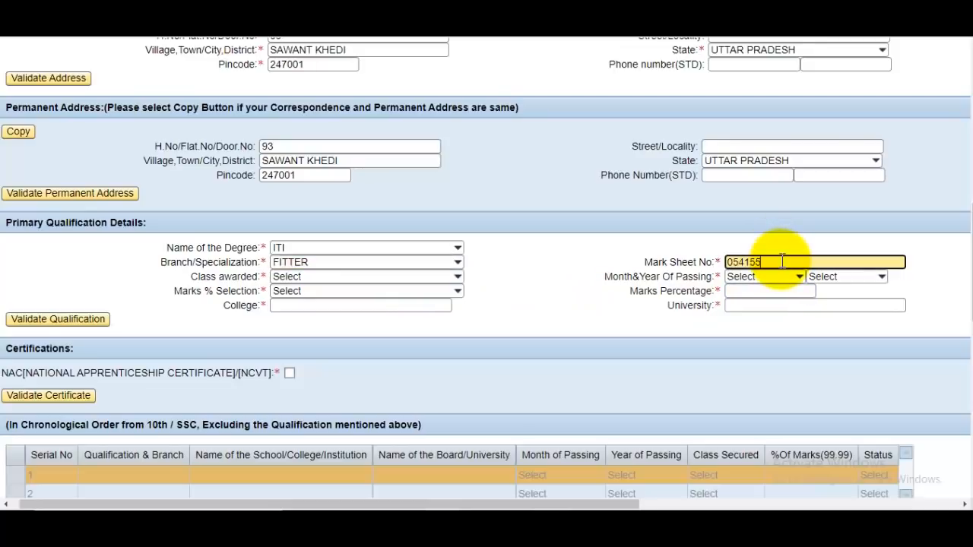
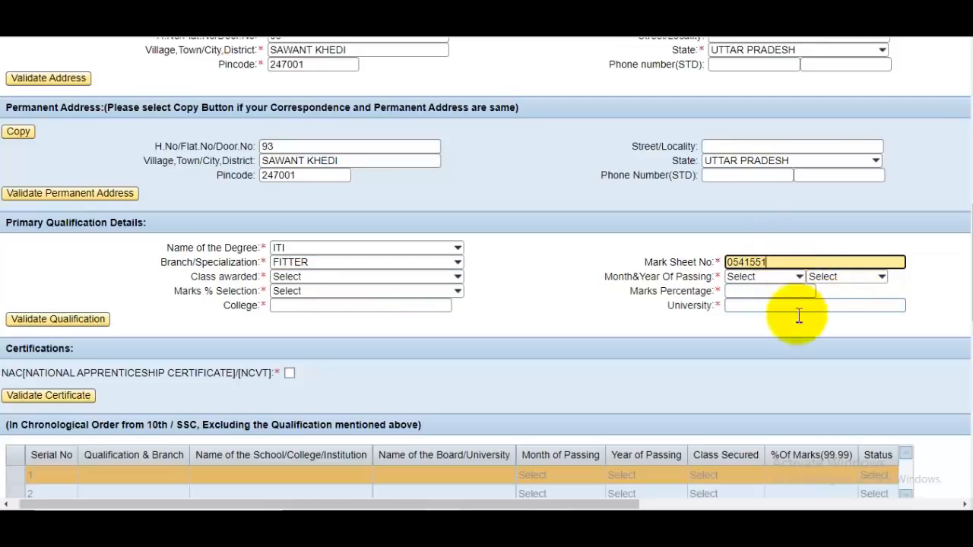
Set class Distinction, passing date JUL 2017, and marks entry as Secured Marks/Maximum Marks
{"action": "left_click", "coordinate": [299, 278]}
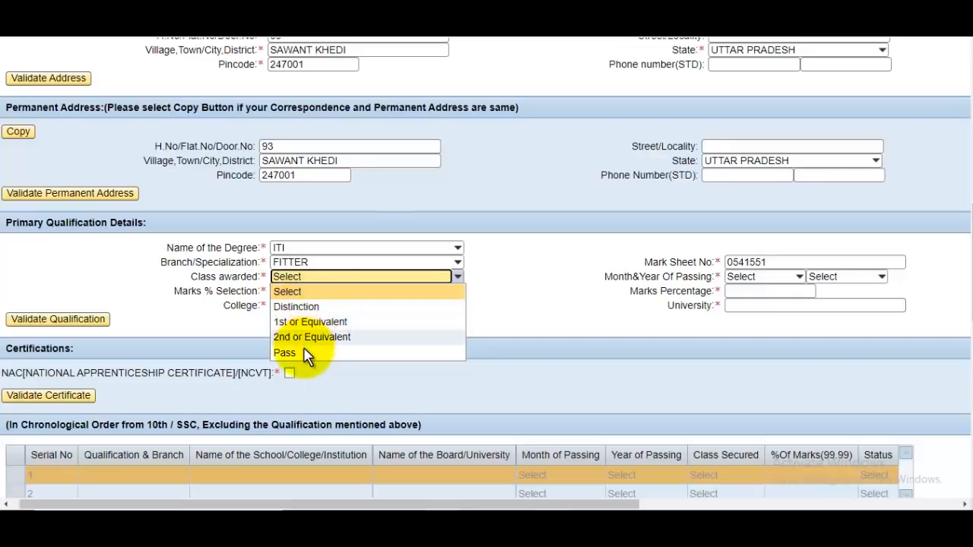
{"action": "left_click", "coordinate": [315, 309]}
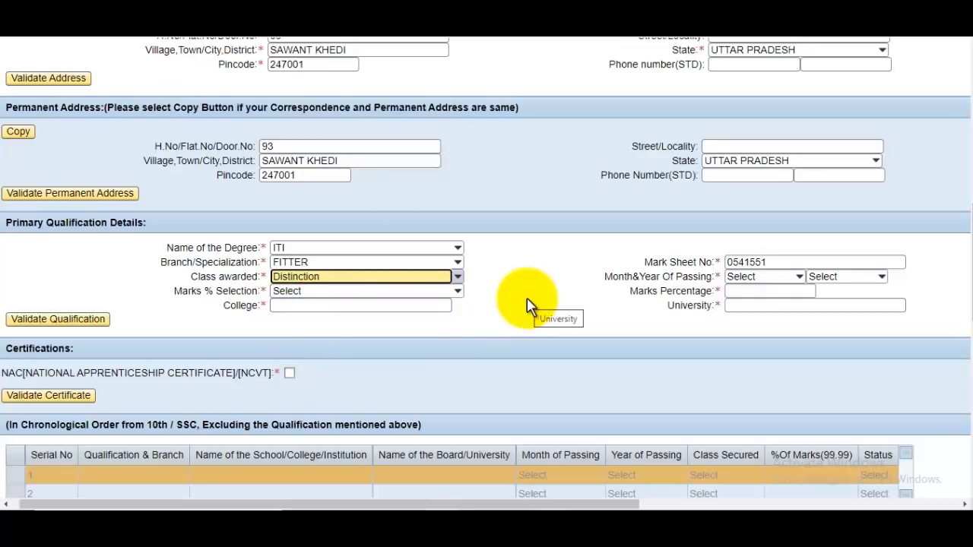
{"action": "left_click", "coordinate": [797, 278]}
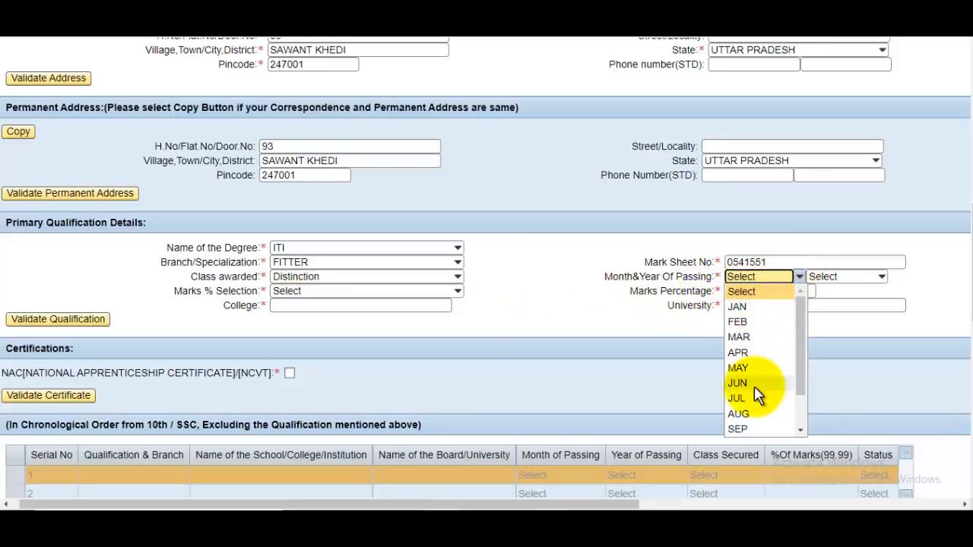
{"action": "left_click", "coordinate": [739, 399]}
{"action": "left_click", "coordinate": [859, 277]}
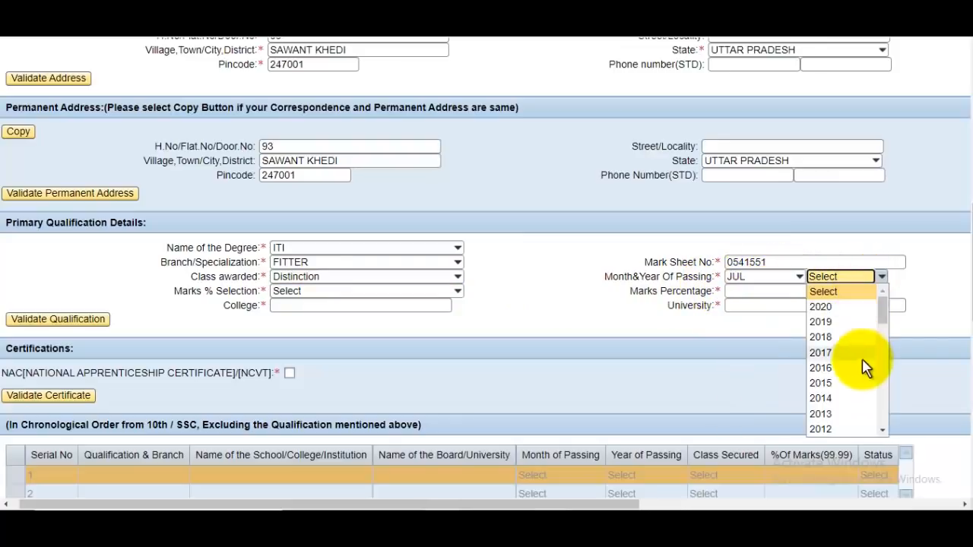
{"action": "left_click", "coordinate": [830, 353]}
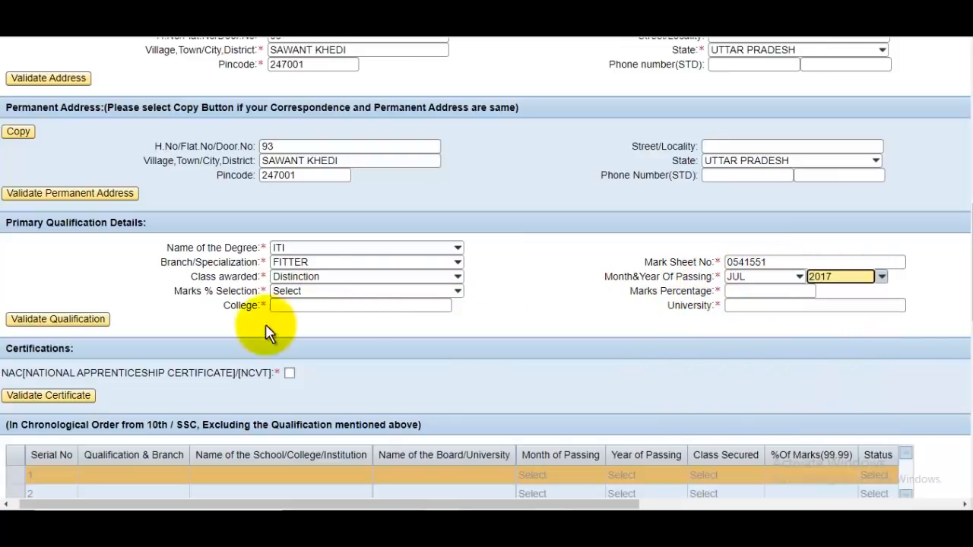
{"action": "left_click", "coordinate": [314, 293]}
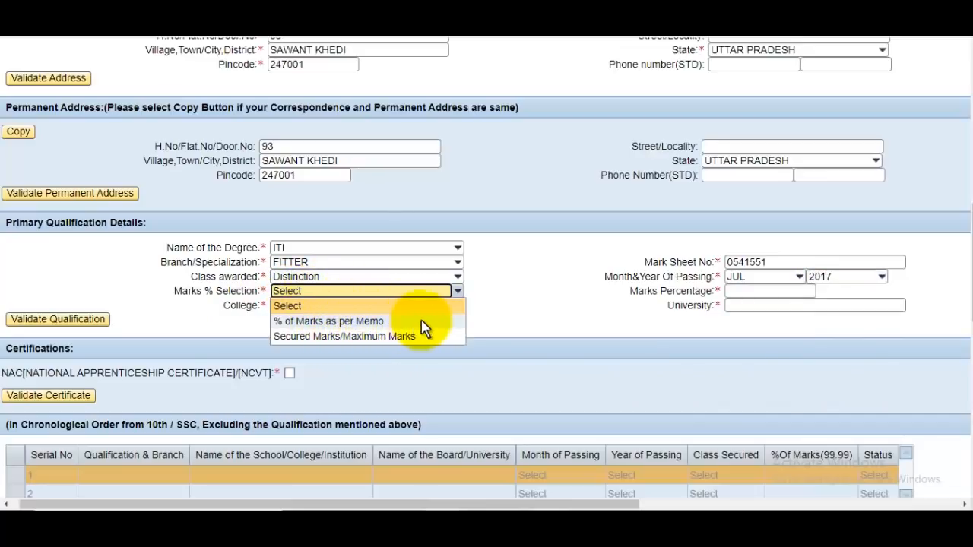
{"action": "left_click", "coordinate": [385, 337]}
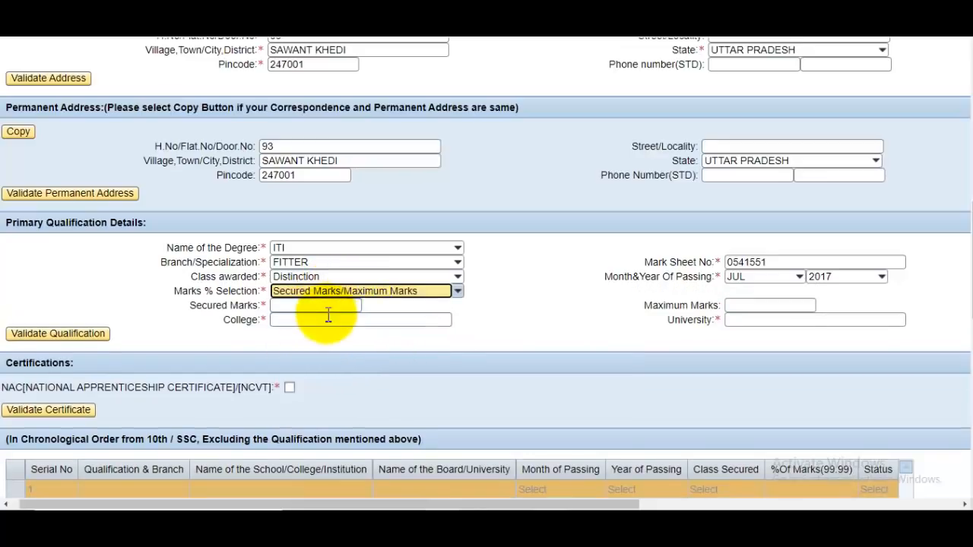
Enter 580 of 600 marks, college RCP and university RCVP, then validate the primary qualification
{"action": "left_click", "coordinate": [309, 305]}
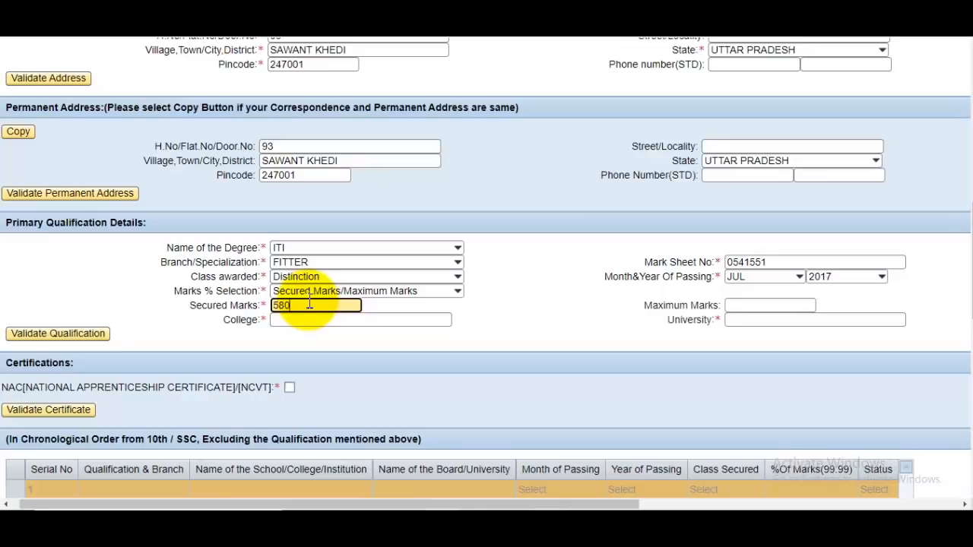
{"action": "type", "text": "580"}
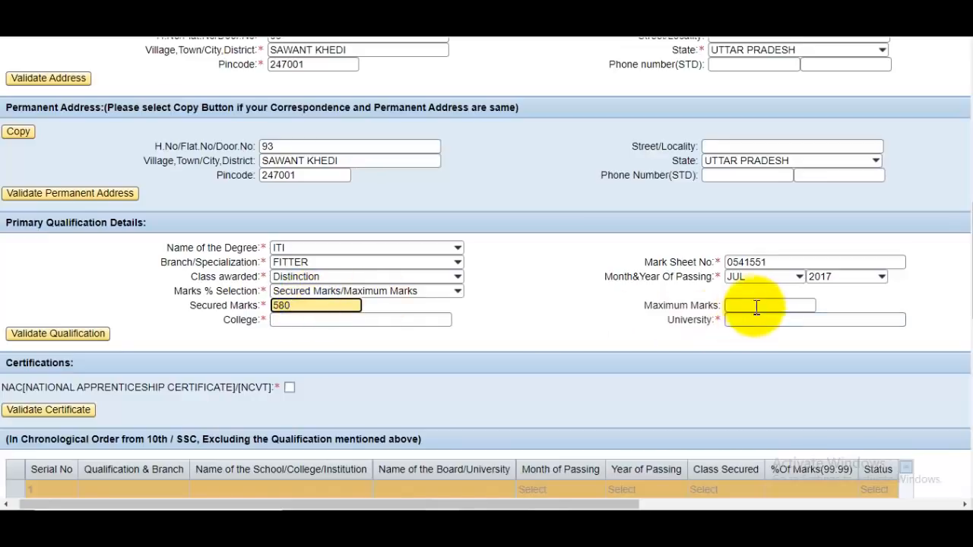
{"action": "left_click", "coordinate": [757, 305]}
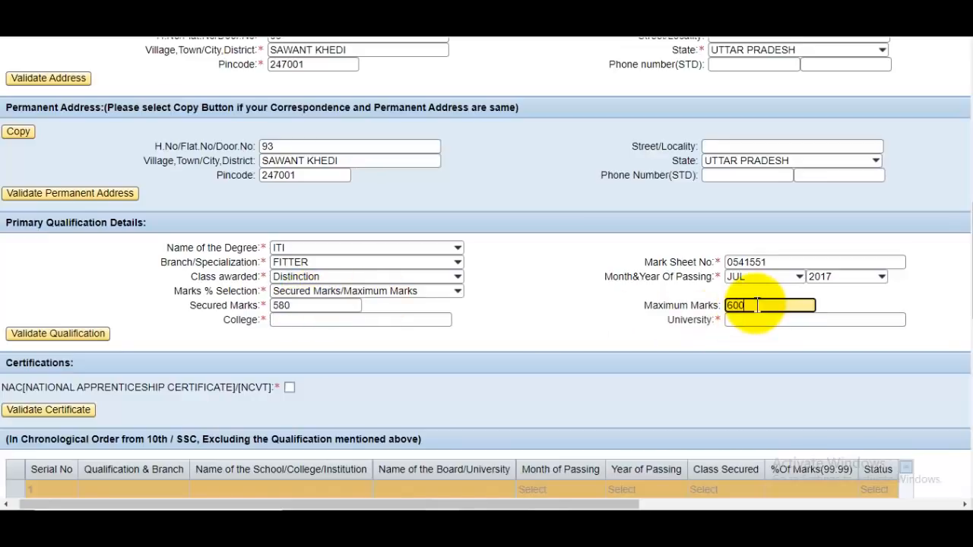
{"action": "key", "text": "Tab"}
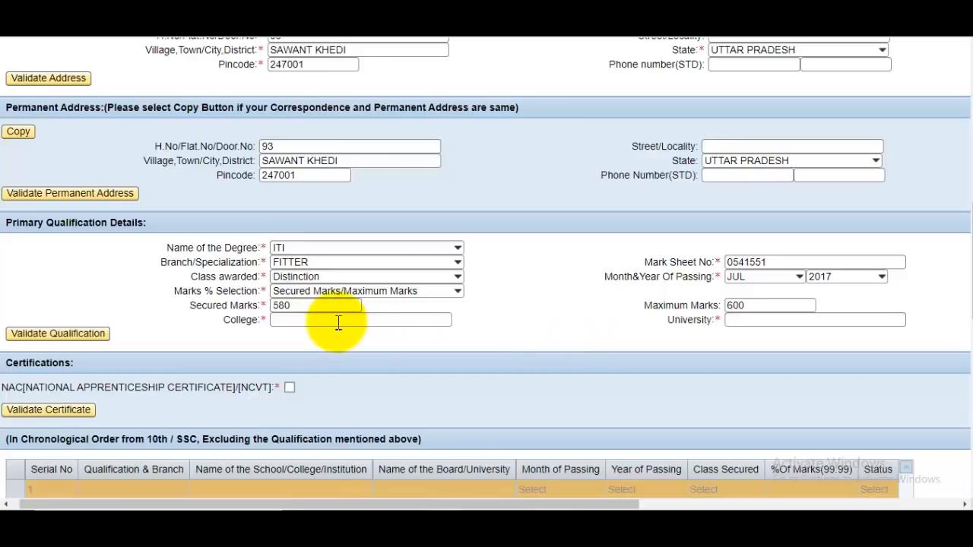
{"action": "left_click", "coordinate": [338, 320]}
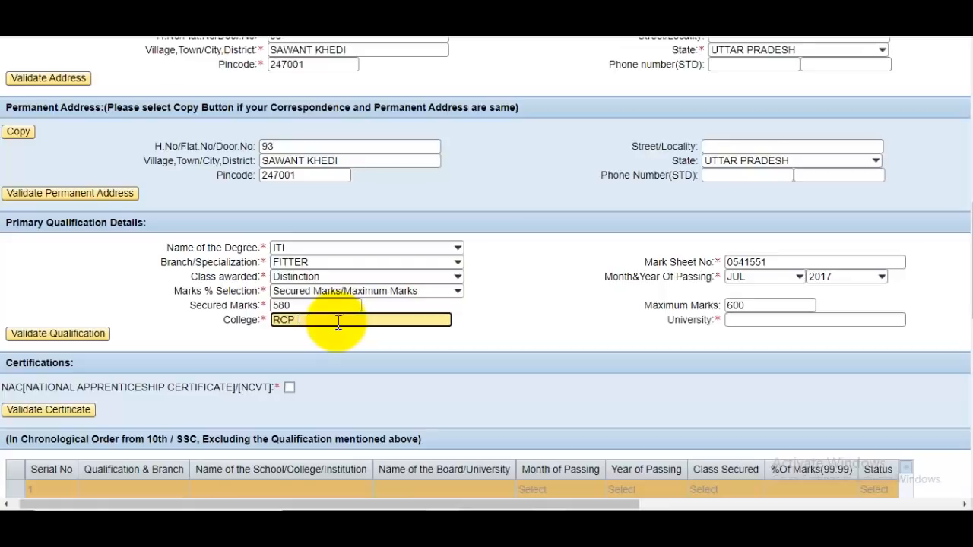
{"action": "left_click", "coordinate": [776, 320]}
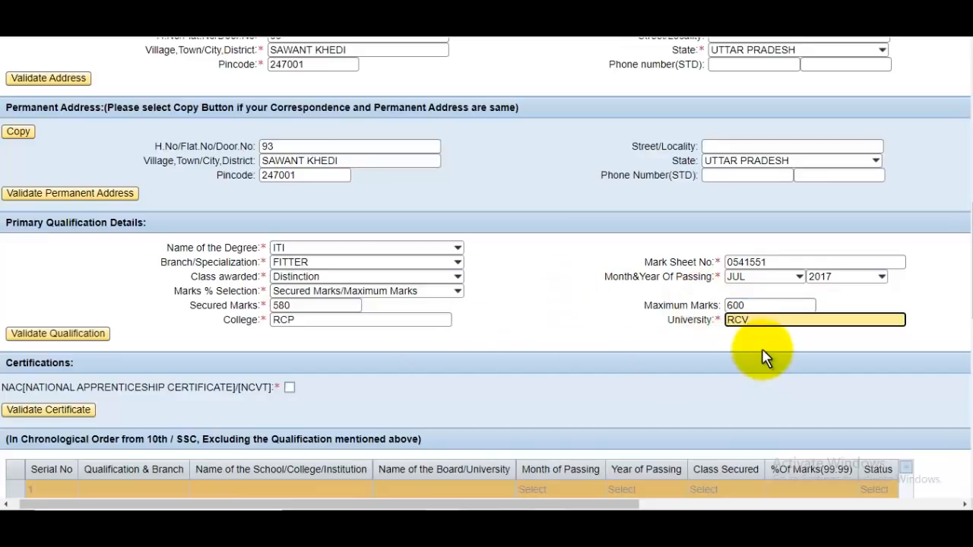
{"action": "left_click", "coordinate": [722, 371]}
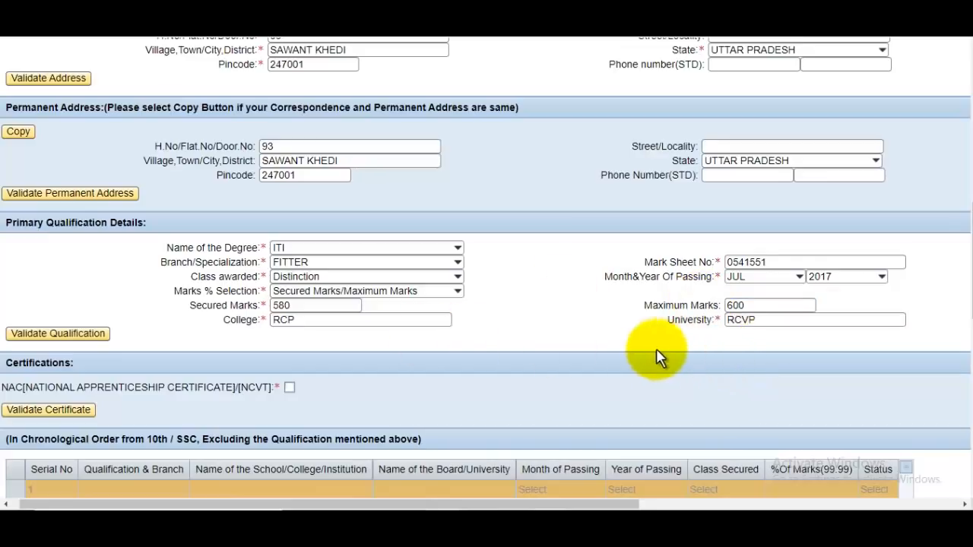
{"action": "left_click", "coordinate": [300, 320]}
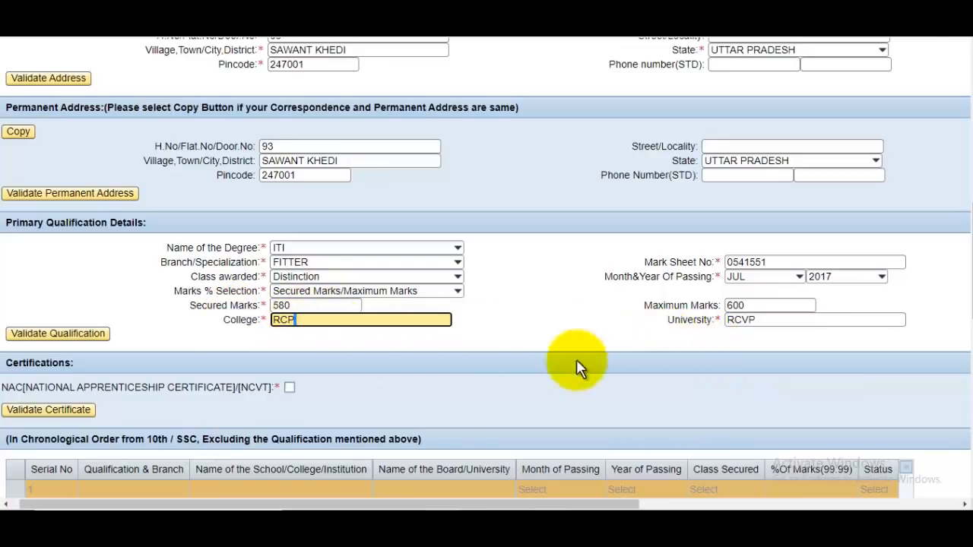
{"action": "left_click", "coordinate": [101, 336]}
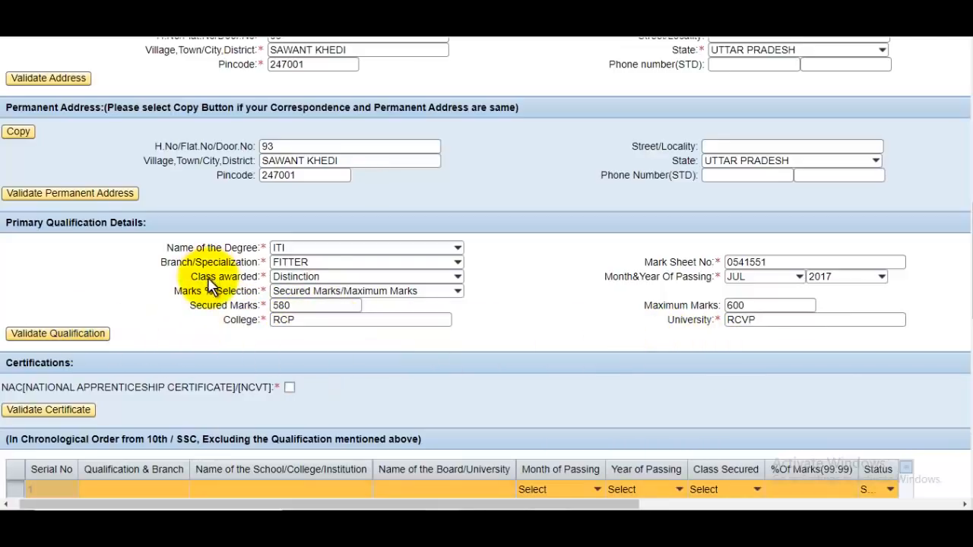
{"action": "scroll", "coordinate": [608, 296], "scroll_direction": "down", "scroll_amount": 3}
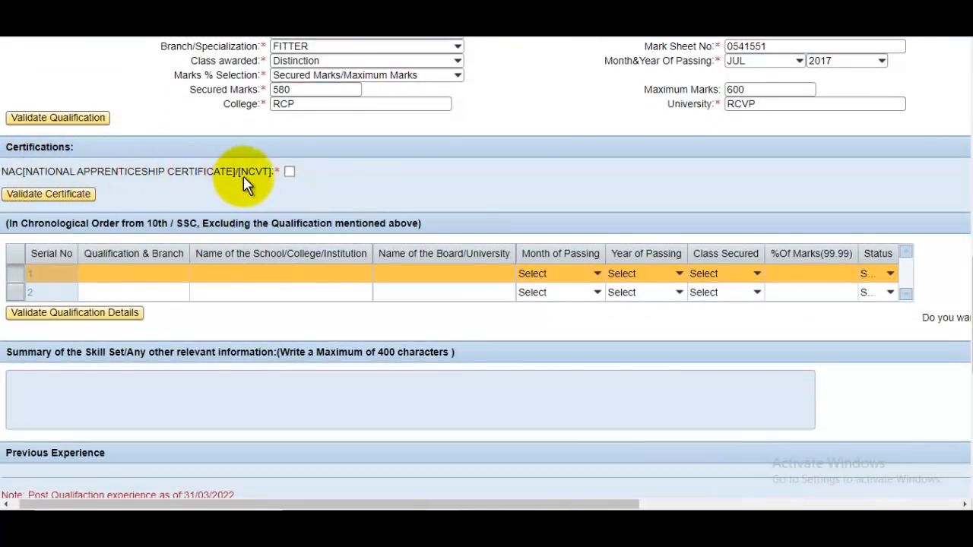
Tick the NAC[NCVT] certificate and begin row 1's qualification as 10th
{"action": "left_click", "coordinate": [288, 173]}
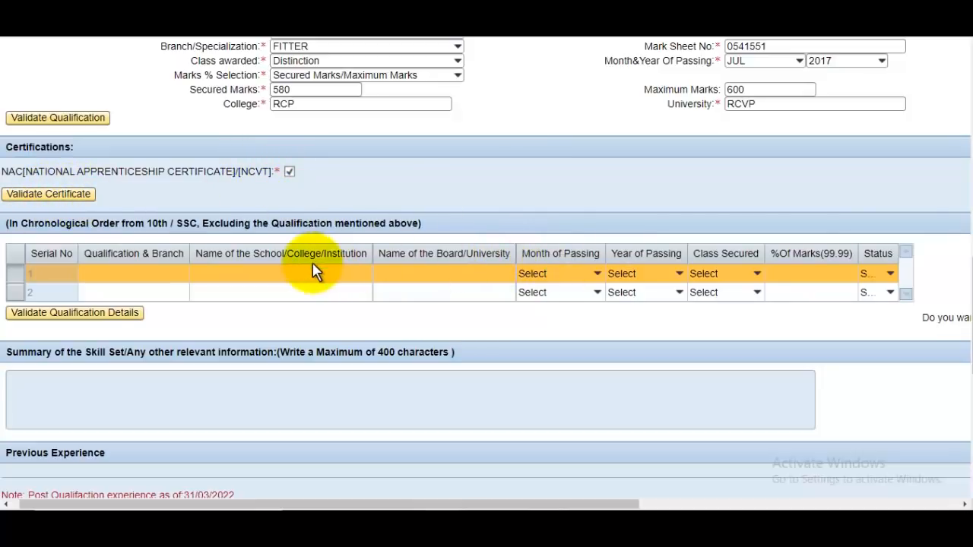
{"action": "left_click", "coordinate": [134, 273]}
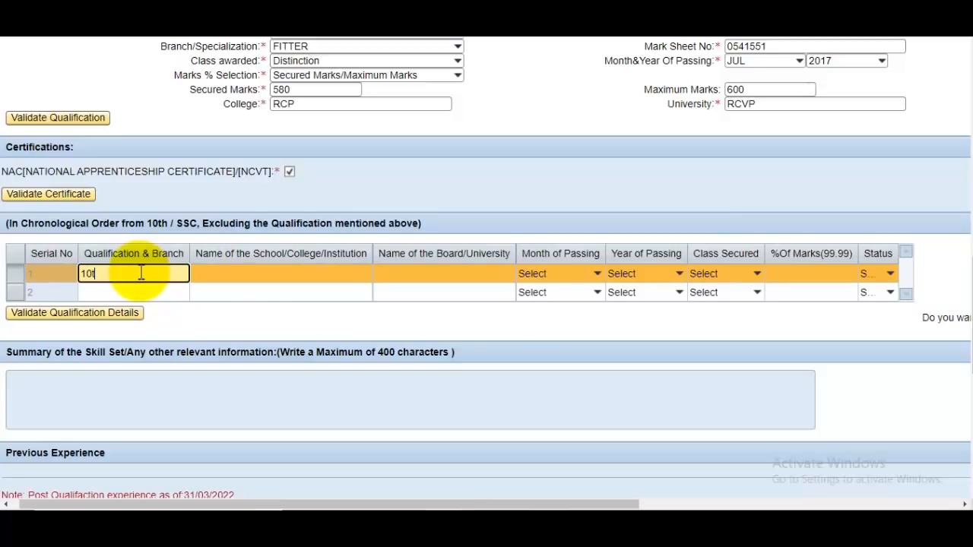
Give row 1 school RCP Inter Collage, board UP Board, and passing date JUL 2013
{"action": "left_click", "coordinate": [254, 273]}
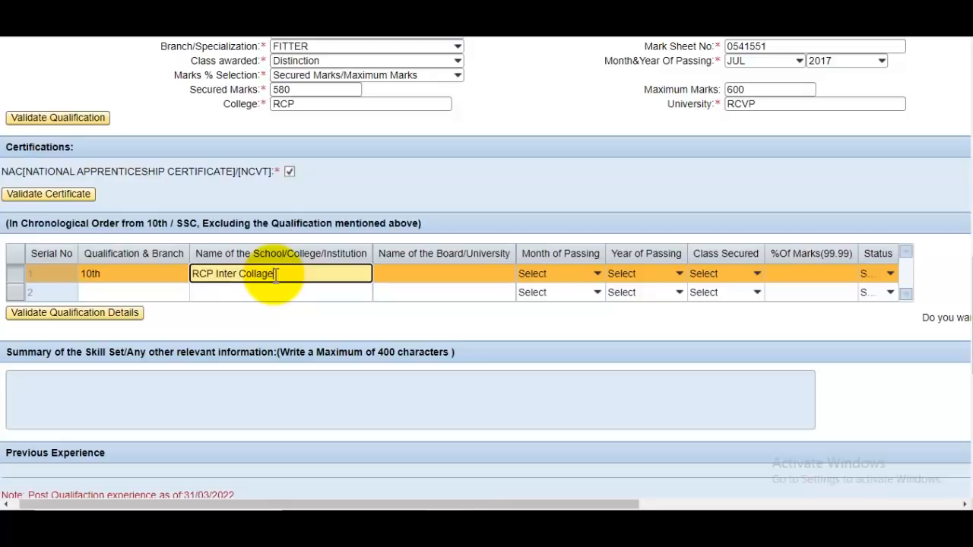
{"action": "left_click", "coordinate": [423, 279]}
{"action": "type", "text": "UP Board"}
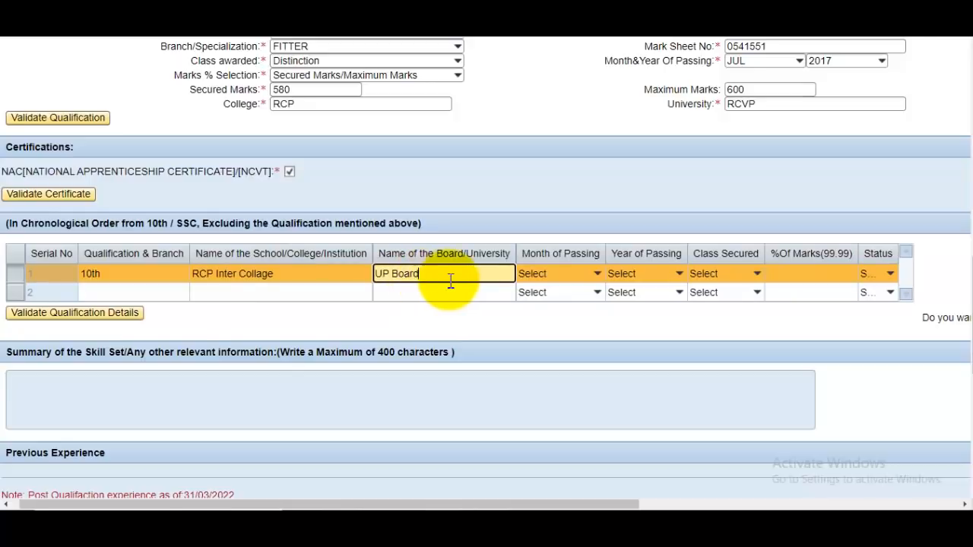
{"action": "left_click", "coordinate": [549, 281]}
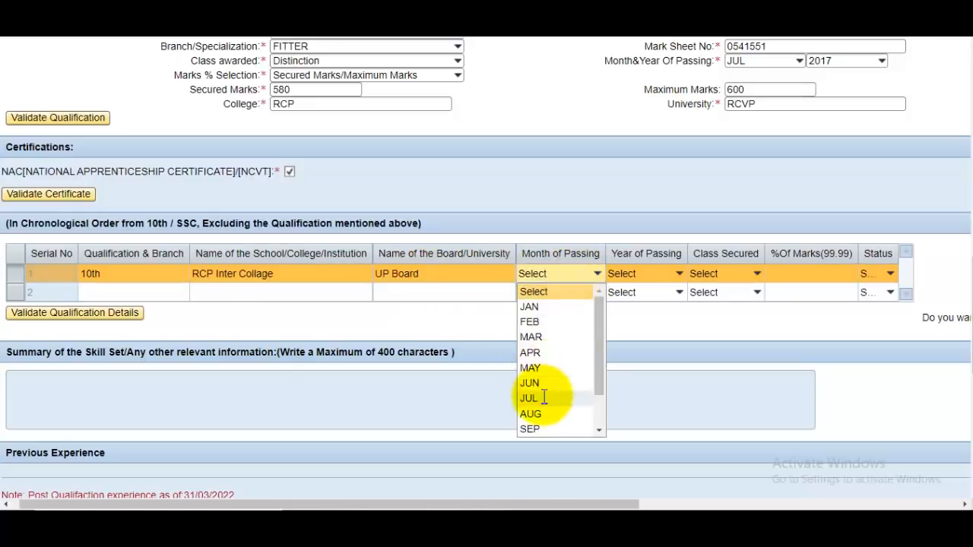
{"action": "left_click", "coordinate": [545, 397]}
{"action": "left_click", "coordinate": [646, 273]}
{"action": "scroll", "coordinate": [646, 386], "scroll_direction": "down", "scroll_amount": 5}
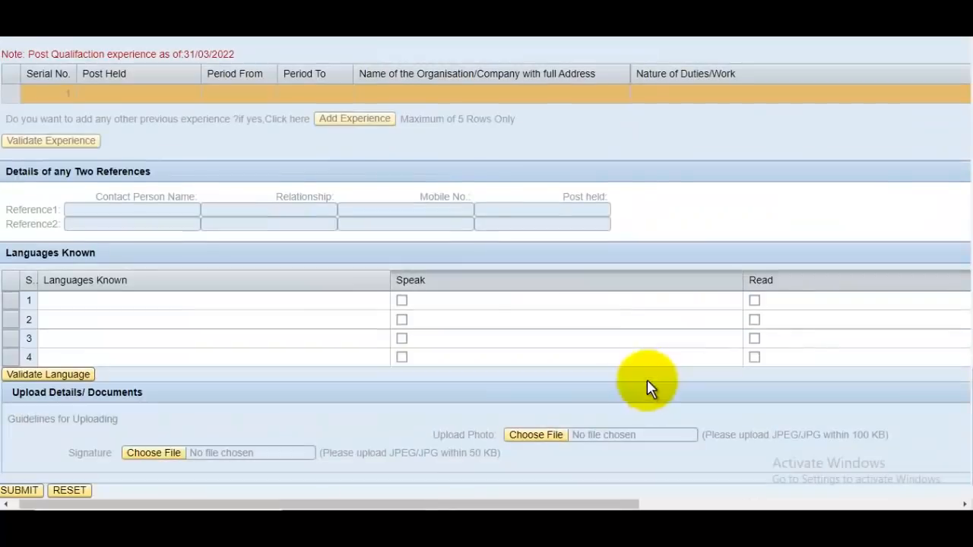
{"action": "scroll", "coordinate": [645, 251], "scroll_direction": "up", "scroll_amount": 5}
{"action": "left_click", "coordinate": [643, 262]}
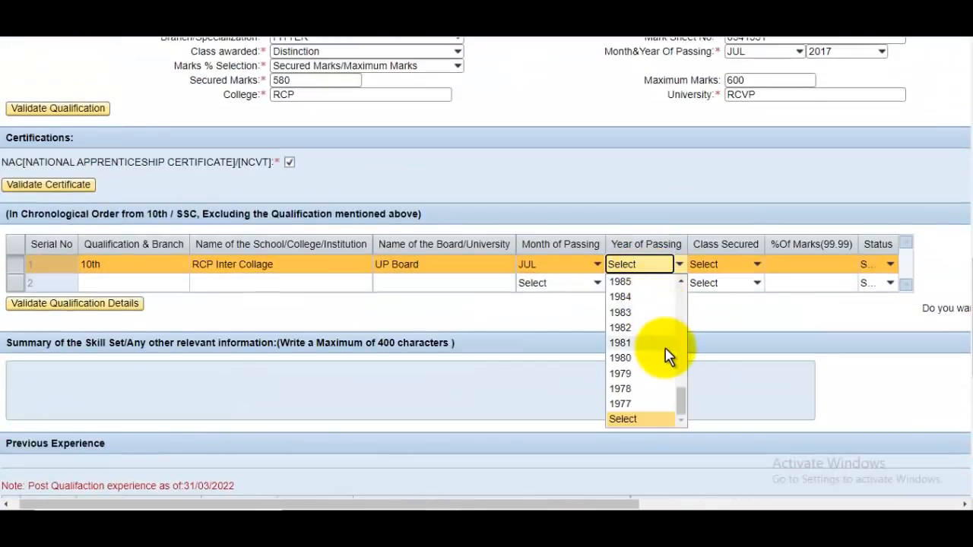
{"action": "scroll", "coordinate": [664, 351], "scroll_direction": "up", "scroll_amount": 6}
{"action": "scroll", "coordinate": [658, 340], "scroll_direction": "up", "scroll_amount": 5}
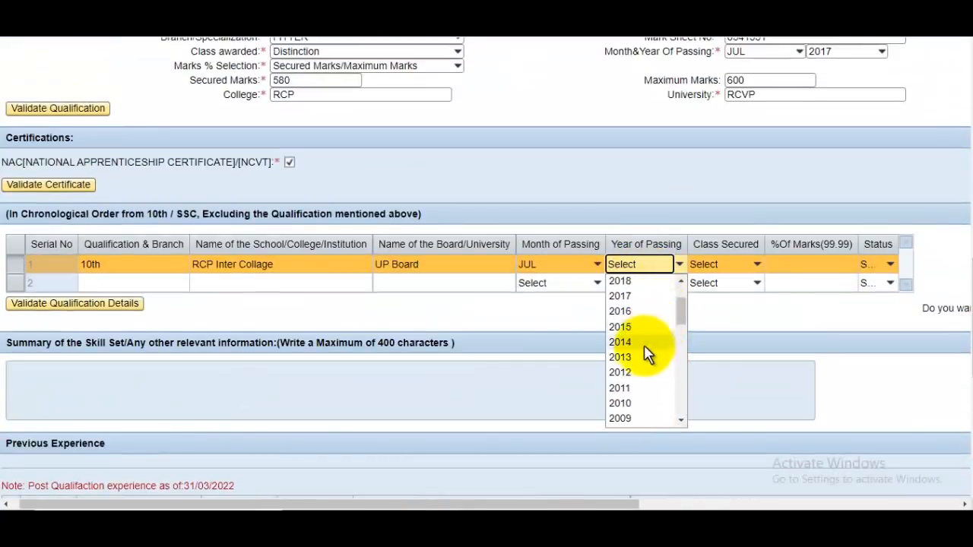
{"action": "left_click", "coordinate": [647, 354]}
Set row 1 class Distinction, 95.58% marks and status Completed
{"action": "left_click", "coordinate": [730, 282]}
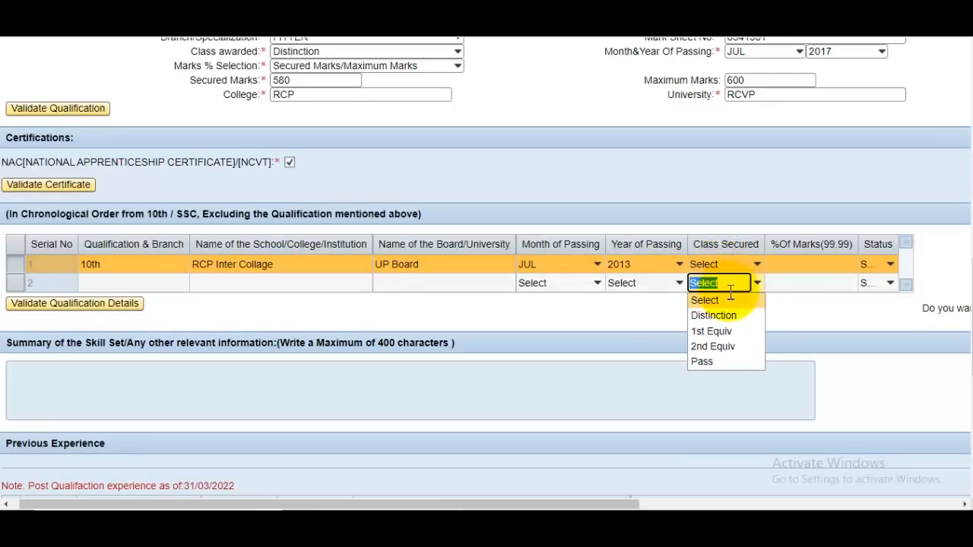
{"action": "left_click", "coordinate": [728, 314]}
{"action": "left_click", "coordinate": [815, 262]}
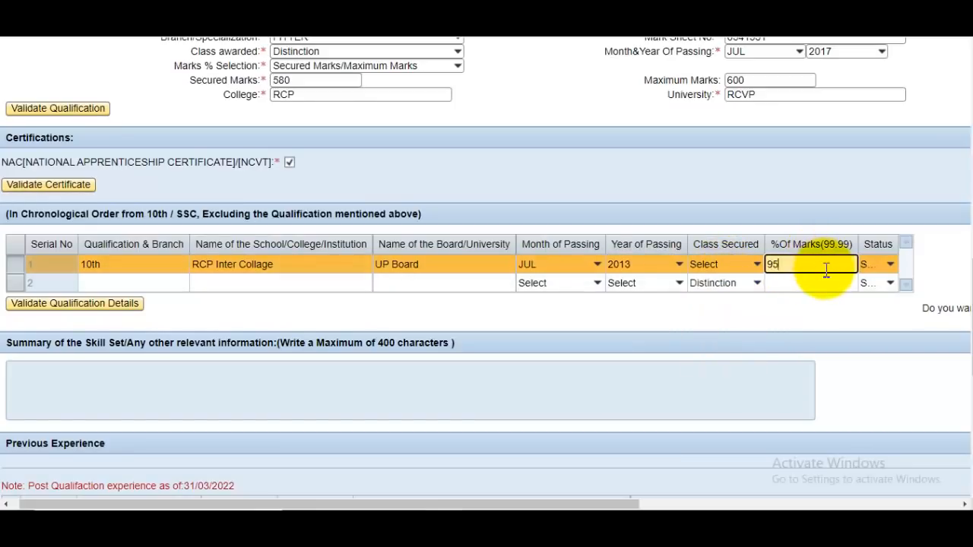
{"action": "left_click", "coordinate": [874, 264]}
{"action": "left_click", "coordinate": [882, 264]}
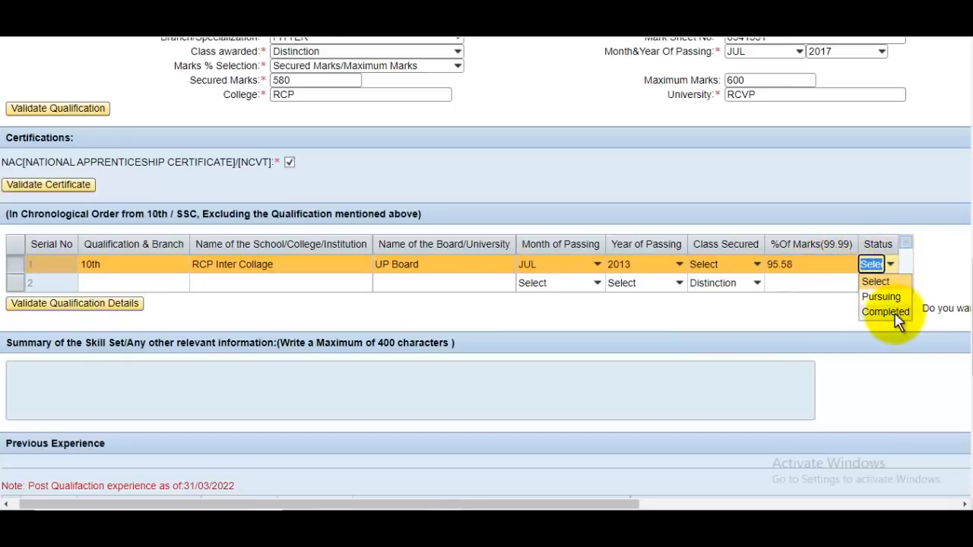
{"action": "left_click_drag", "start_coordinate": [626, 504], "coordinate": [554, 482]}
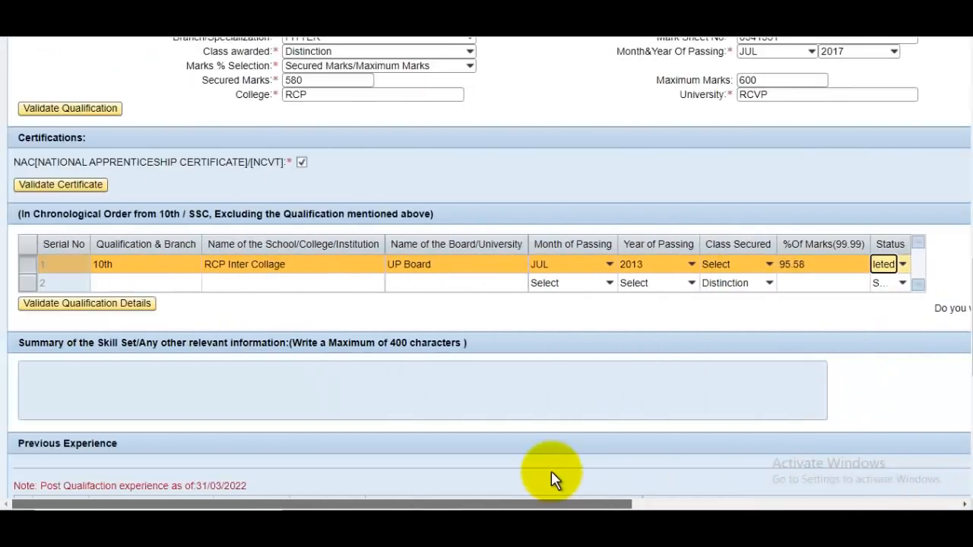
{"action": "left_click", "coordinate": [151, 283]}
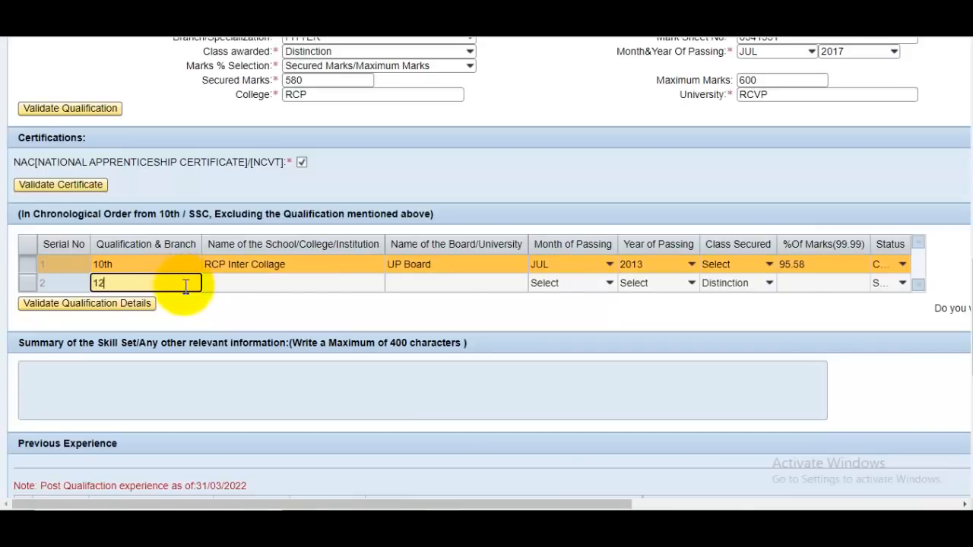
Enter 12th in row 2 and paste RCP Inter Collage as its school name
{"action": "type", "text": "12th"}
{"action": "left_click", "coordinate": [298, 283]}
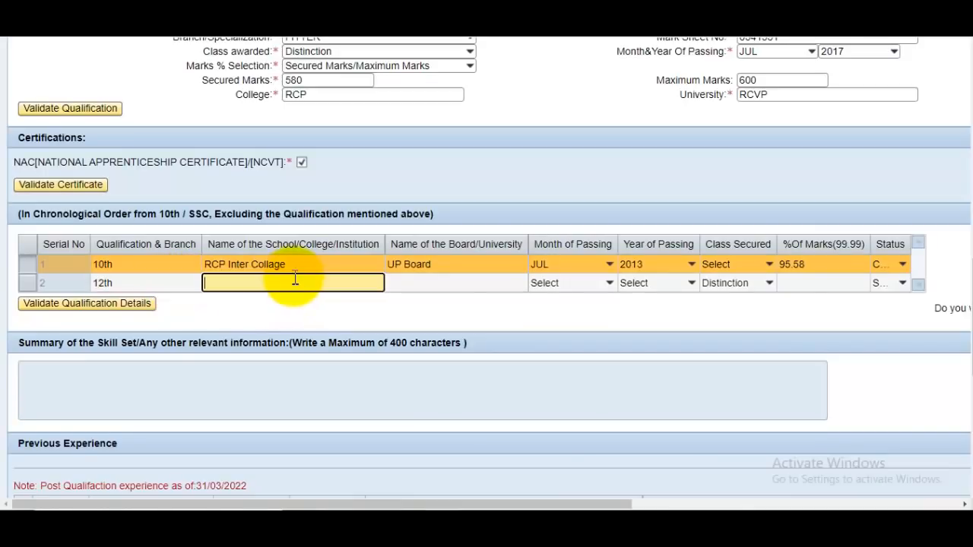
{"action": "left_click", "coordinate": [304, 265]}
{"action": "left_click", "coordinate": [434, 288]}
{"action": "type", "text": "UP Board"}
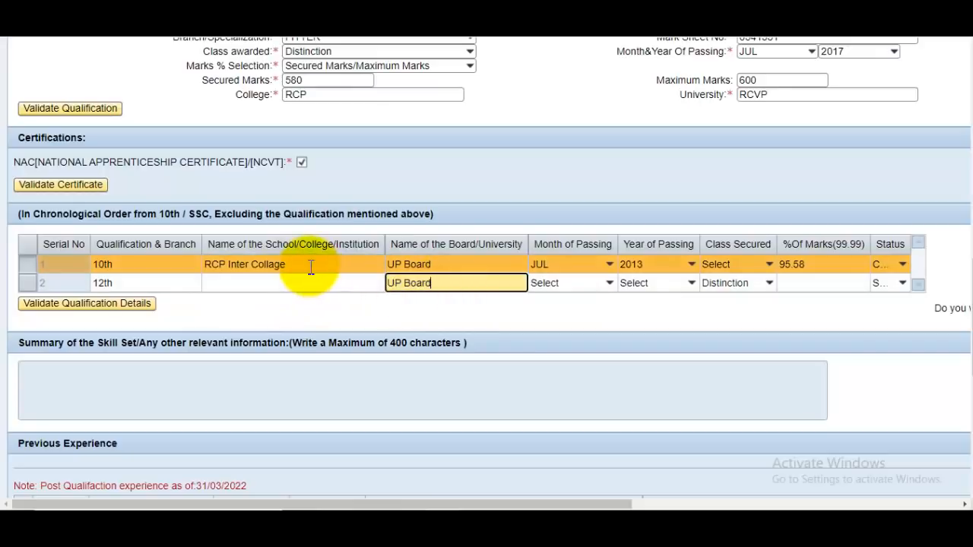
{"action": "left_click", "coordinate": [310, 265]}
{"action": "key", "text": "ctrl+c"}
{"action": "left_click", "coordinate": [260, 288]}
{"action": "key", "text": "ctrl+v"}
Set row 2 to JUL 2015, Distinction, 97.48%, Completed, then validate the education details
{"action": "left_click", "coordinate": [558, 283]}
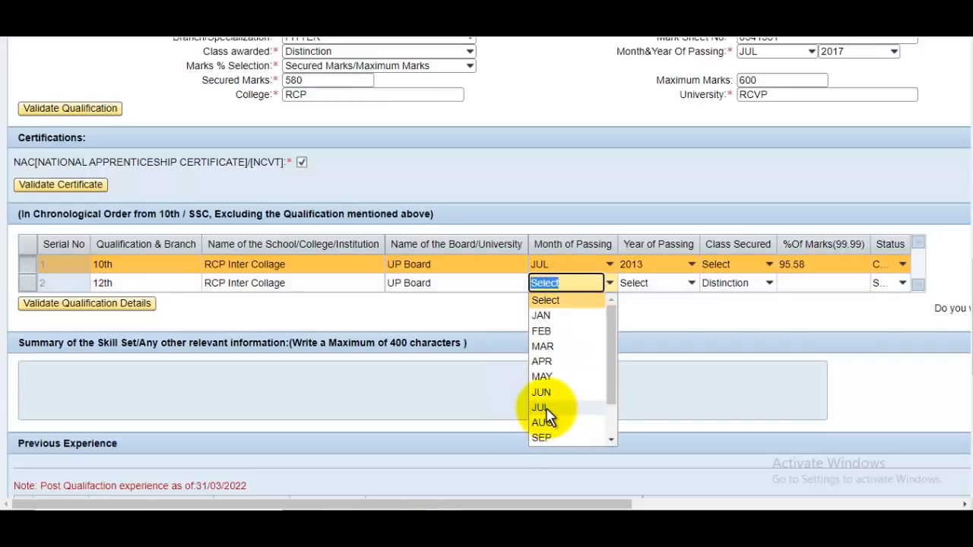
{"action": "left_click", "coordinate": [541, 407]}
{"action": "left_click", "coordinate": [652, 283]}
{"action": "scroll", "coordinate": [659, 358], "scroll_direction": "up", "scroll_amount": 15}
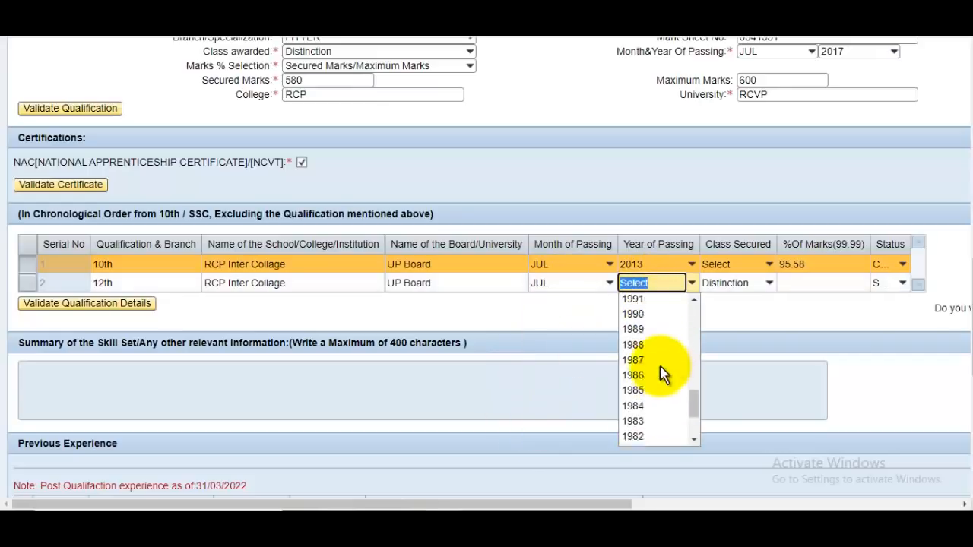
{"action": "left_click", "coordinate": [656, 346]}
{"action": "left_click", "coordinate": [731, 282]}
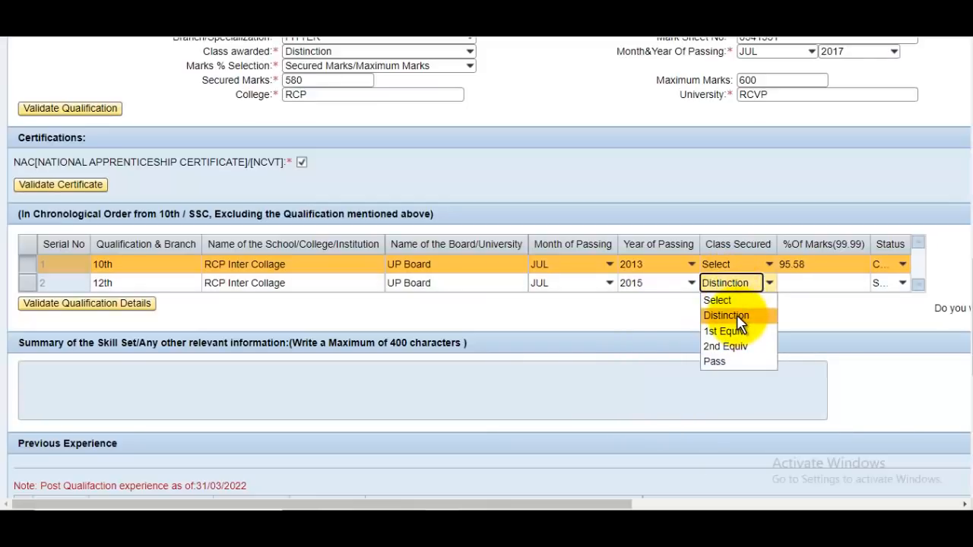
{"action": "left_click", "coordinate": [737, 315]}
{"action": "left_click", "coordinate": [838, 283]}
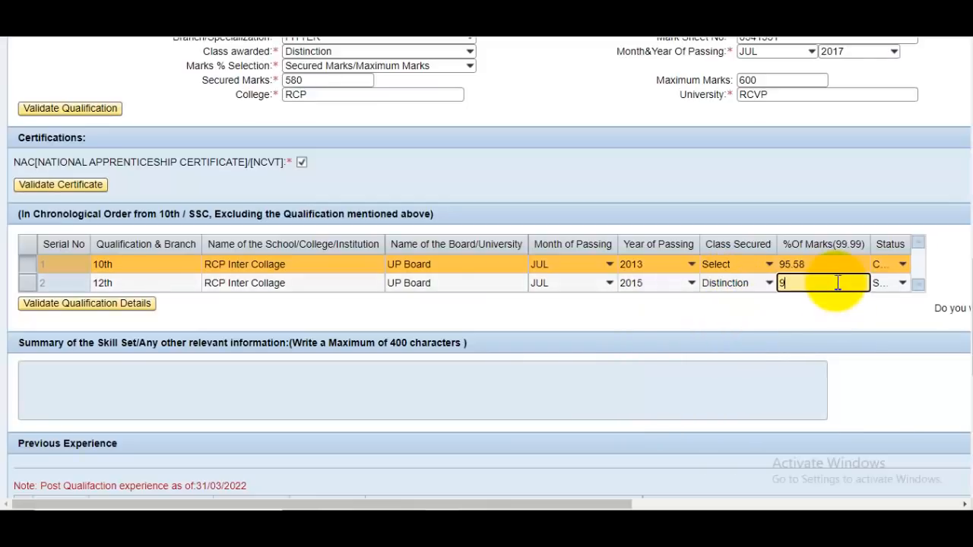
{"action": "left_click", "coordinate": [888, 283]}
{"action": "left_click", "coordinate": [901, 331]}
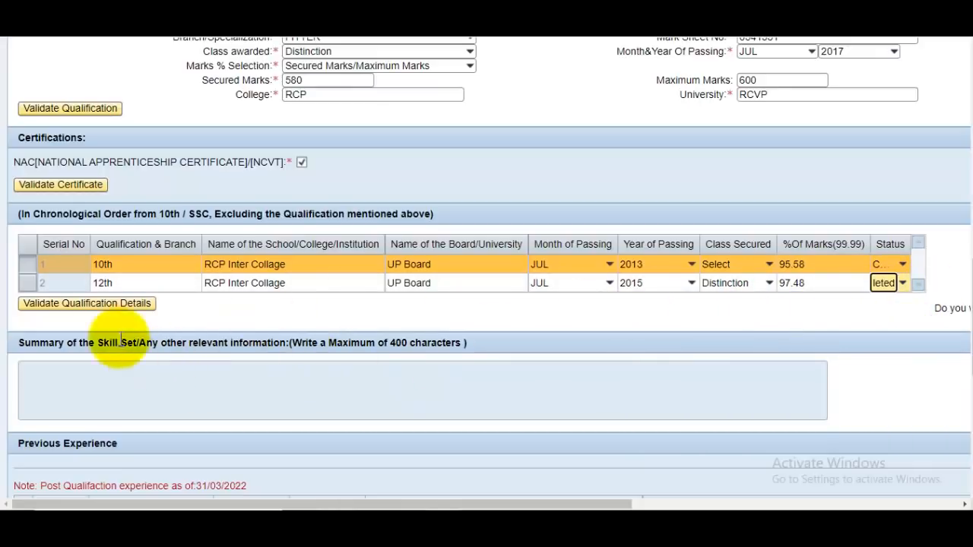
{"action": "left_click", "coordinate": [90, 303]}
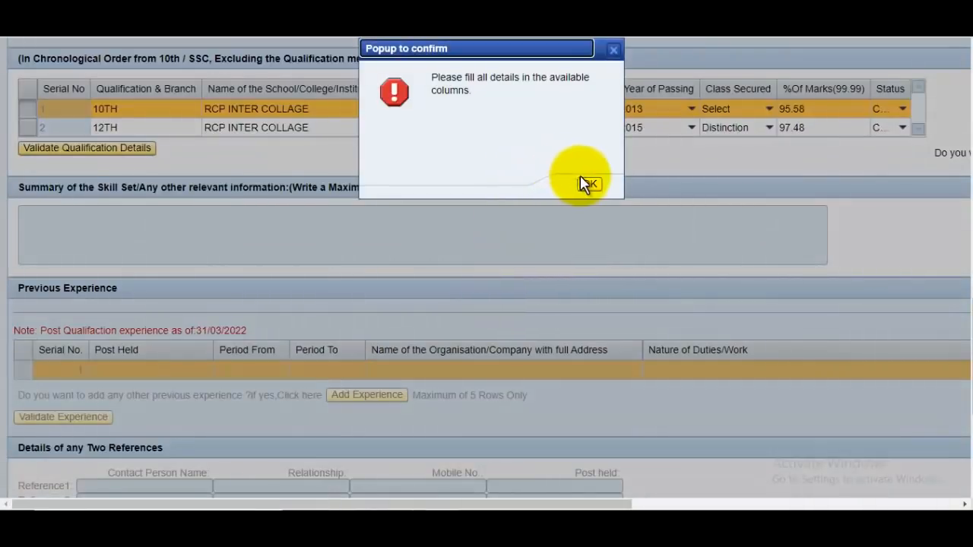
Dismiss the 'Please fill all details' popup and scroll down to the Languages Known section
{"action": "left_click", "coordinate": [590, 185]}
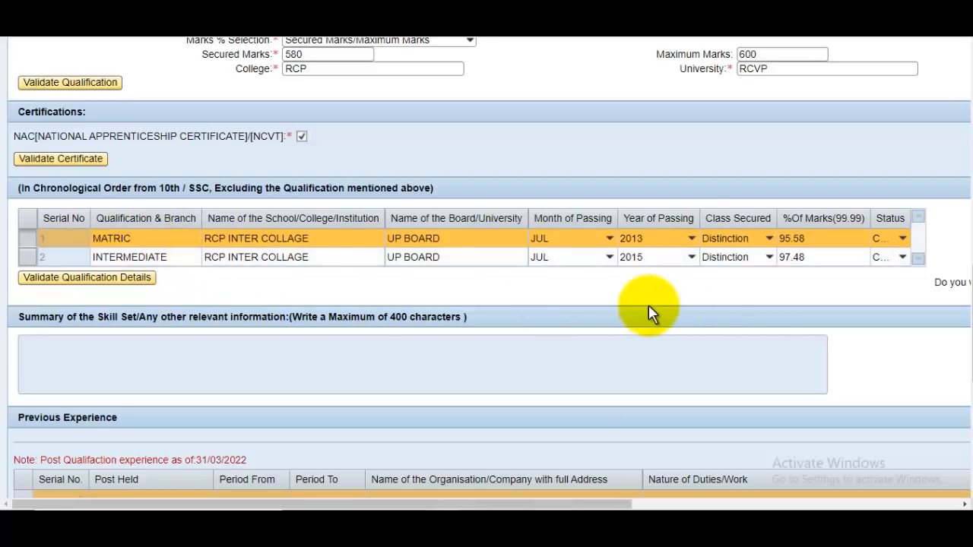
{"action": "scroll", "coordinate": [360, 313], "scroll_direction": "down", "scroll_amount": 2}
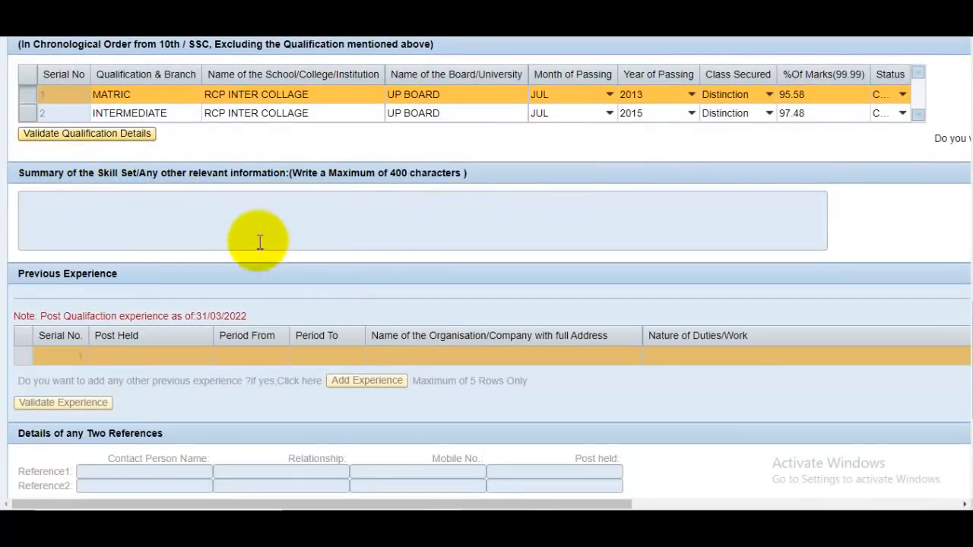
{"action": "scroll", "coordinate": [201, 206], "scroll_direction": "down", "scroll_amount": 1}
{"action": "scroll", "coordinate": [200, 206], "scroll_direction": "down", "scroll_amount": 3}
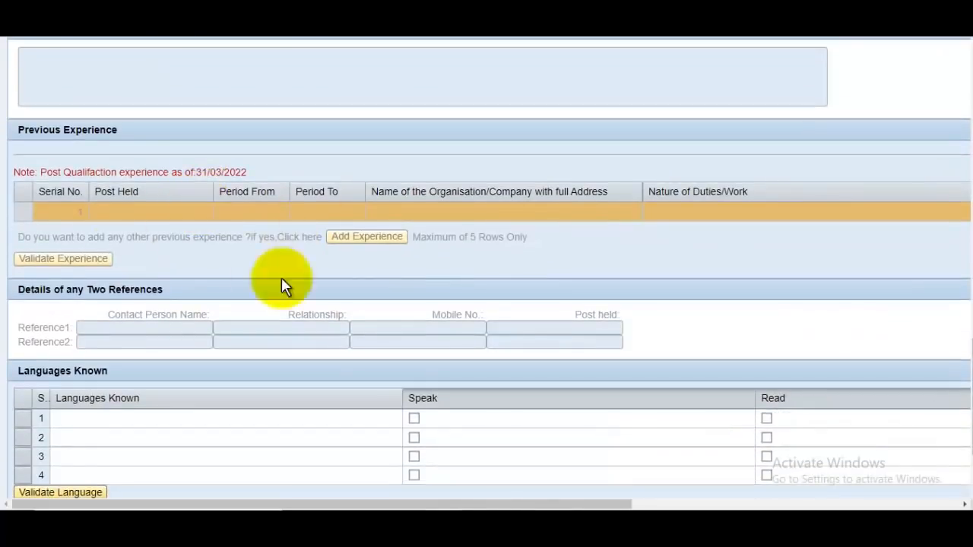
{"action": "scroll", "coordinate": [134, 232], "scroll_direction": "down", "scroll_amount": 3}
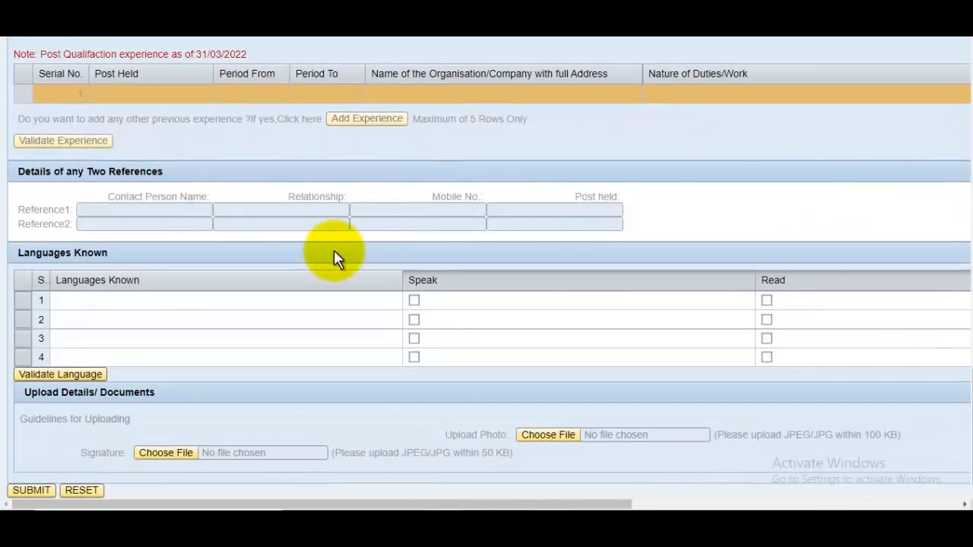
Enter Hindi as the first known language with Speak, Read and Write ticked
{"action": "left_click", "coordinate": [132, 302]}
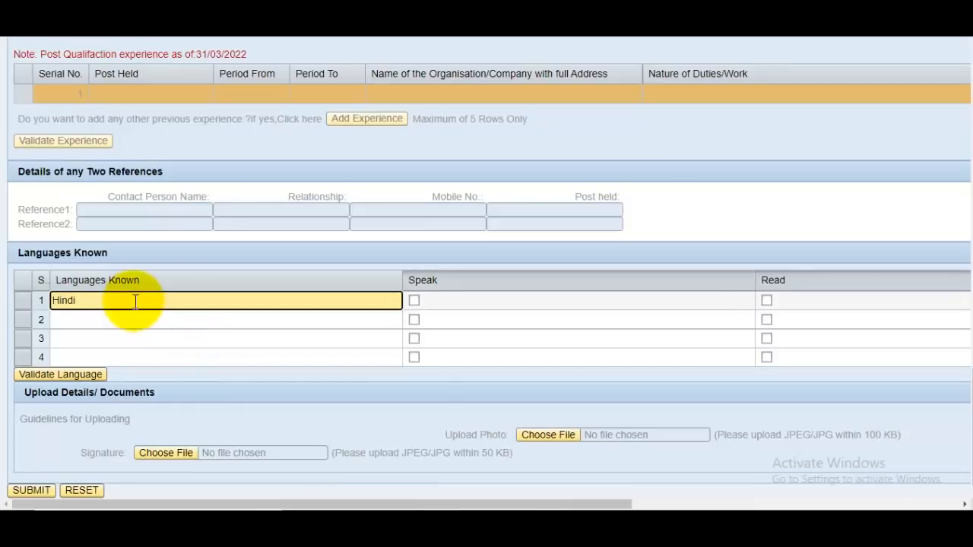
{"action": "left_click", "coordinate": [414, 301]}
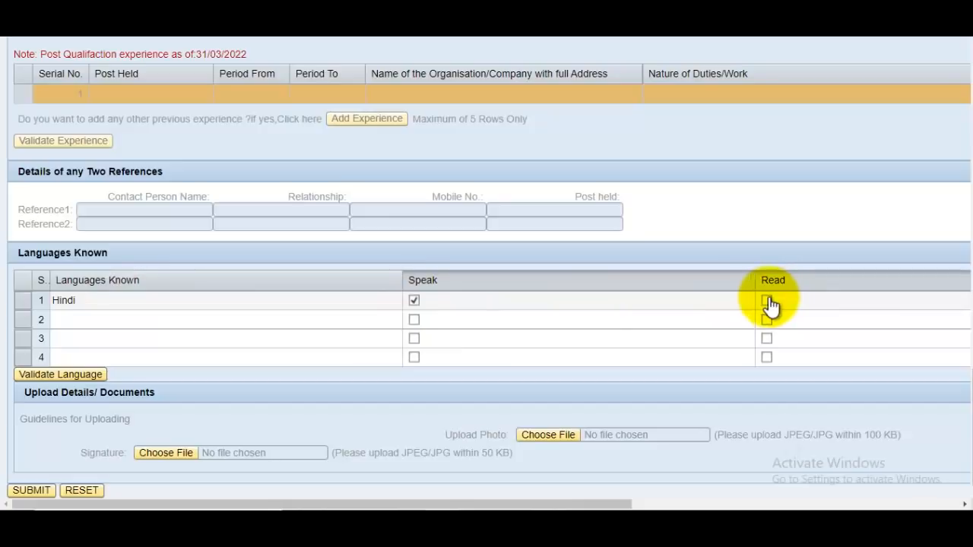
{"action": "left_click", "coordinate": [766, 301]}
{"action": "left_click_drag", "start_coordinate": [615, 504], "coordinate": [835, 504]}
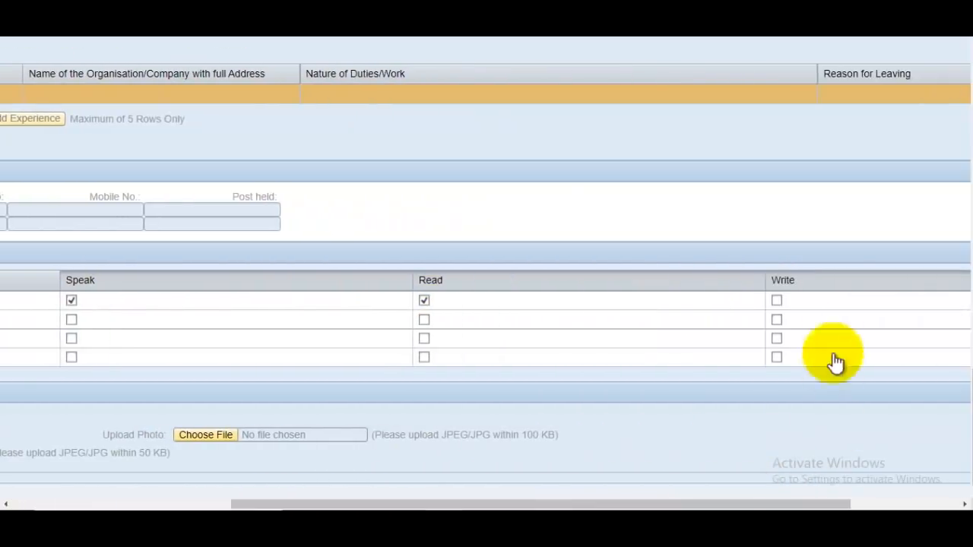
{"action": "left_click", "coordinate": [776, 301]}
{"action": "left_click_drag", "start_coordinate": [750, 504], "coordinate": [483, 504]}
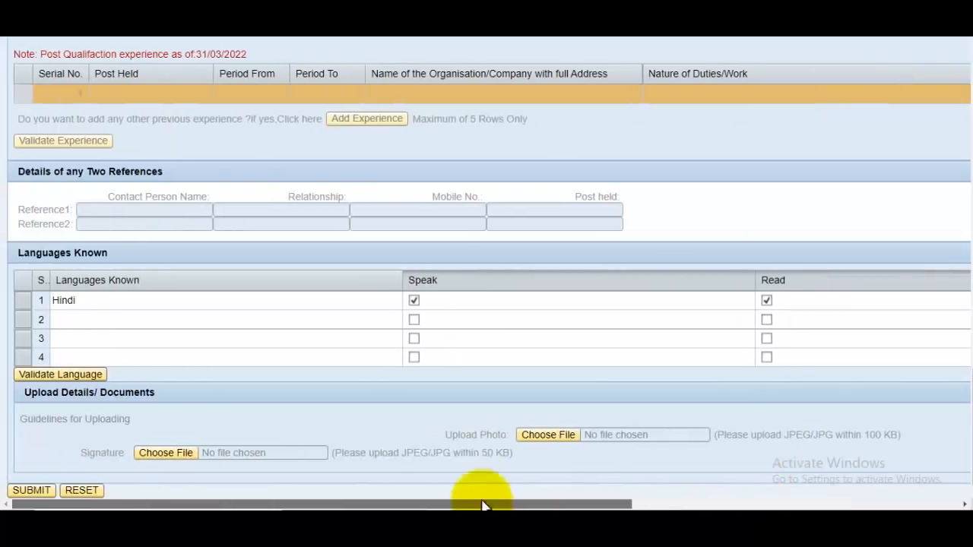
Add English as the second language with Speak, Read and Write ticked, then validate the languages
{"action": "left_click", "coordinate": [164, 319]}
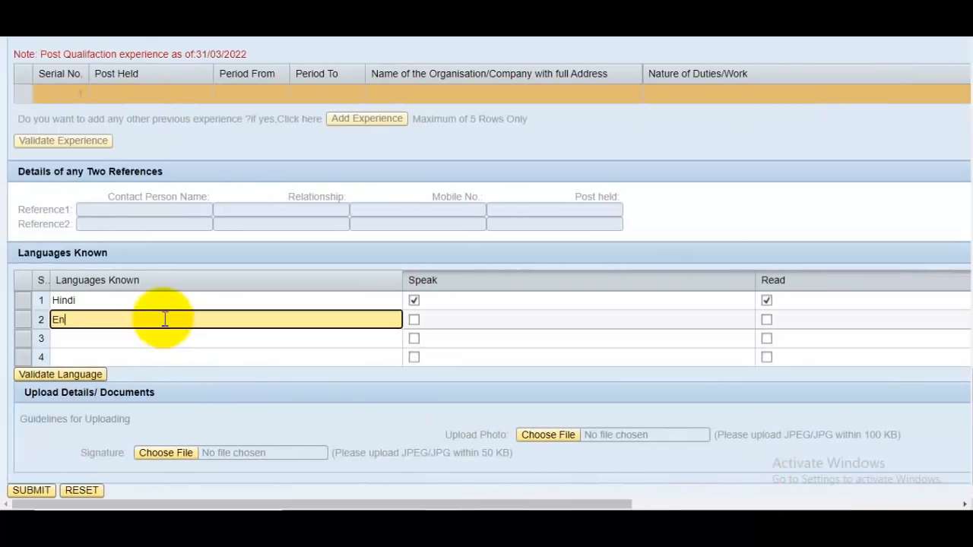
{"action": "left_click", "coordinate": [413, 320]}
{"action": "left_click", "coordinate": [767, 320]}
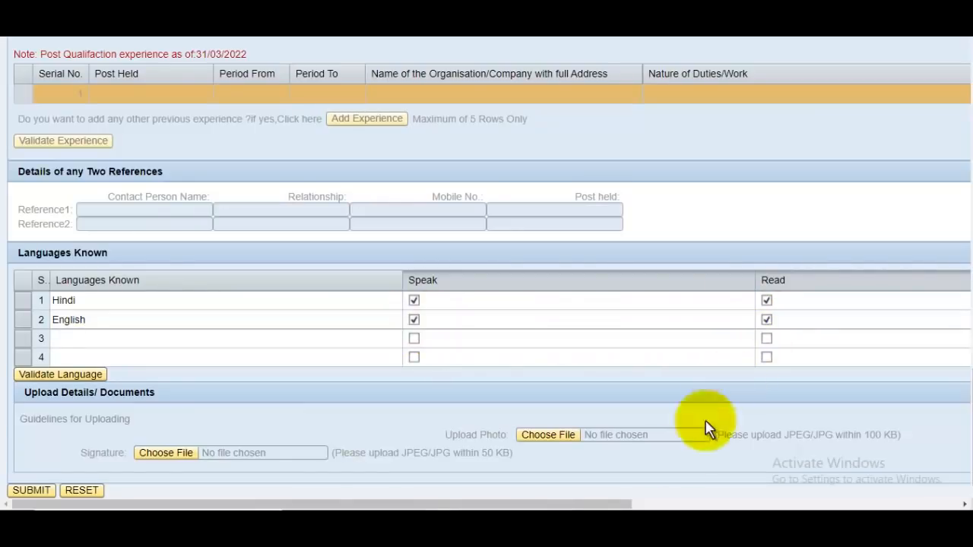
{"action": "left_click_drag", "start_coordinate": [623, 504], "coordinate": [869, 507]}
{"action": "left_click", "coordinate": [727, 319]}
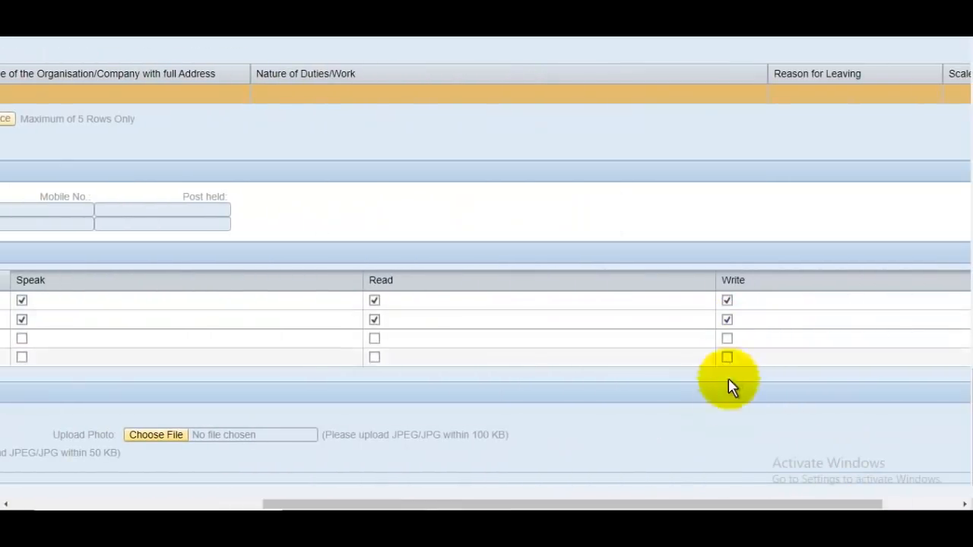
{"action": "left_click_drag", "start_coordinate": [706, 505], "coordinate": [478, 504]}
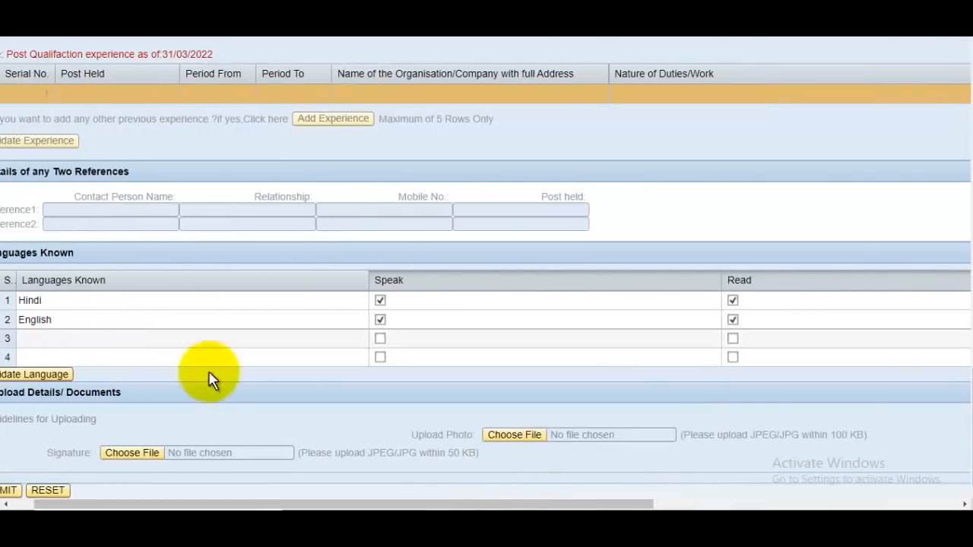
{"action": "left_click_drag", "start_coordinate": [614, 504], "coordinate": [430, 490]}
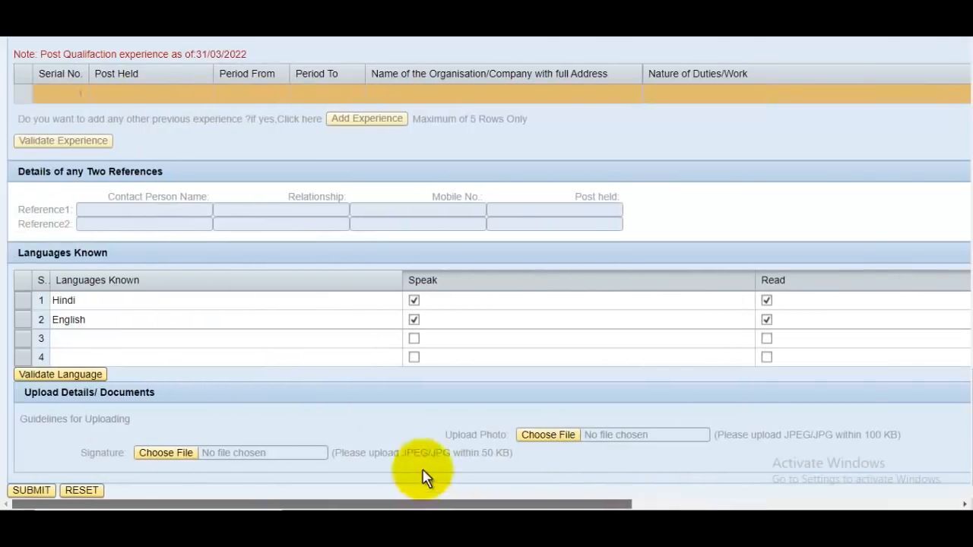
{"action": "left_click", "coordinate": [89, 373]}
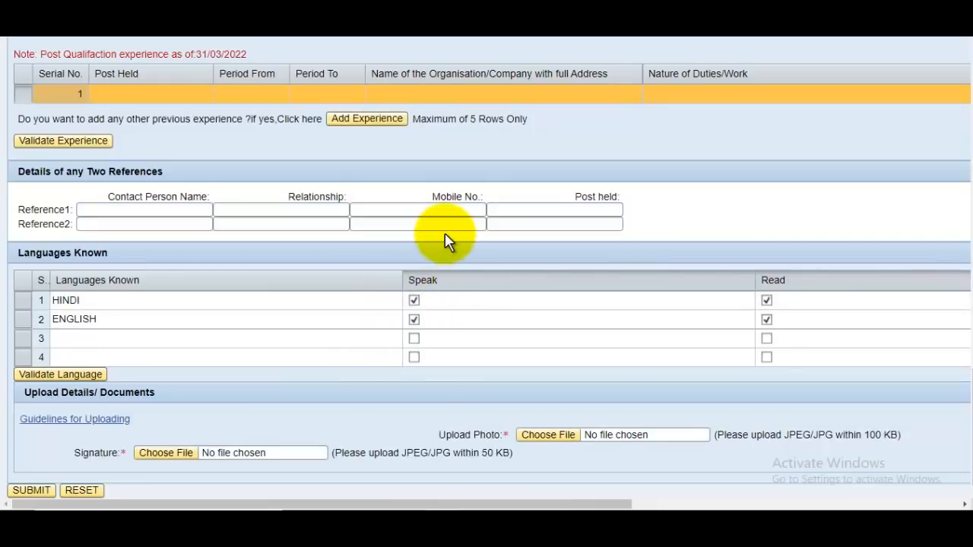
{"action": "scroll", "coordinate": [456, 274], "scroll_direction": "up", "scroll_amount": 2}
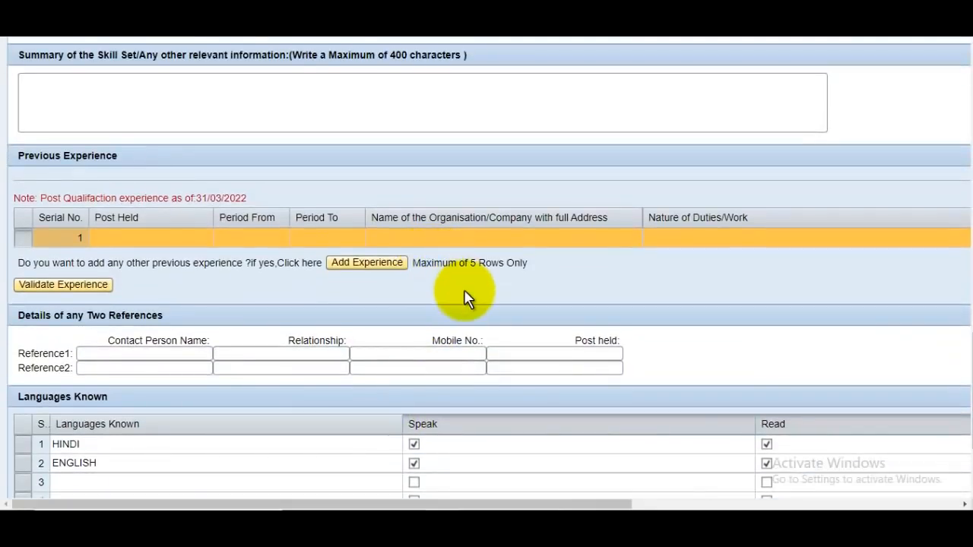
{"action": "scroll", "coordinate": [466, 298], "scroll_direction": "down", "scroll_amount": 2}
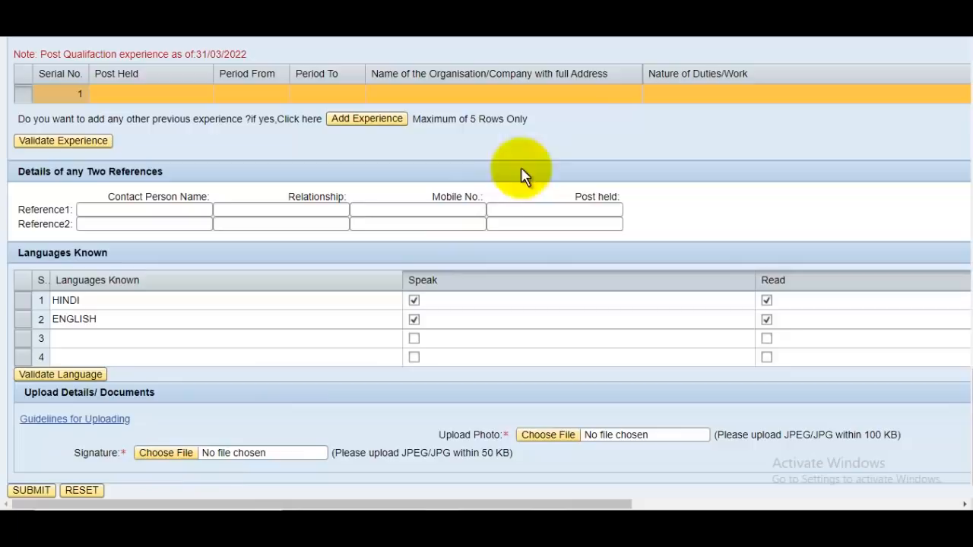
{"action": "left_click", "coordinate": [50, 417]}
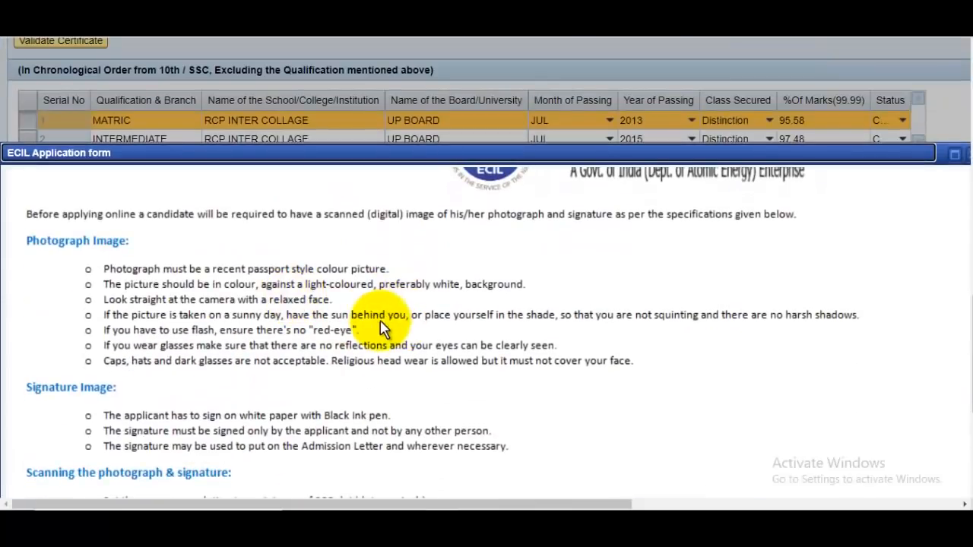
{"action": "scroll", "coordinate": [360, 320], "scroll_direction": "down", "scroll_amount": 5}
{"action": "scroll", "coordinate": [340, 341], "scroll_direction": "down", "scroll_amount": 2}
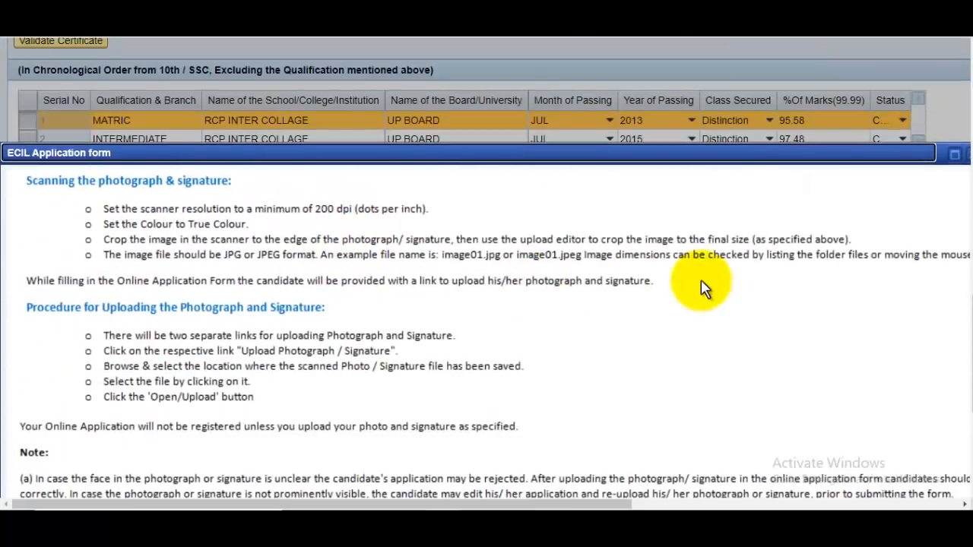
{"action": "key", "text": "ctrl+minus"}
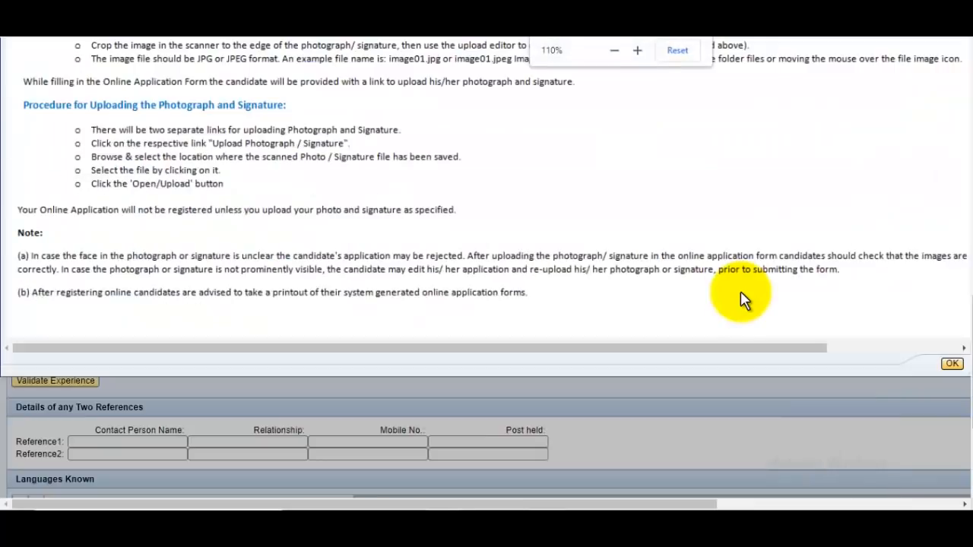
{"action": "scroll", "coordinate": [688, 306], "scroll_direction": "up", "scroll_amount": 8}
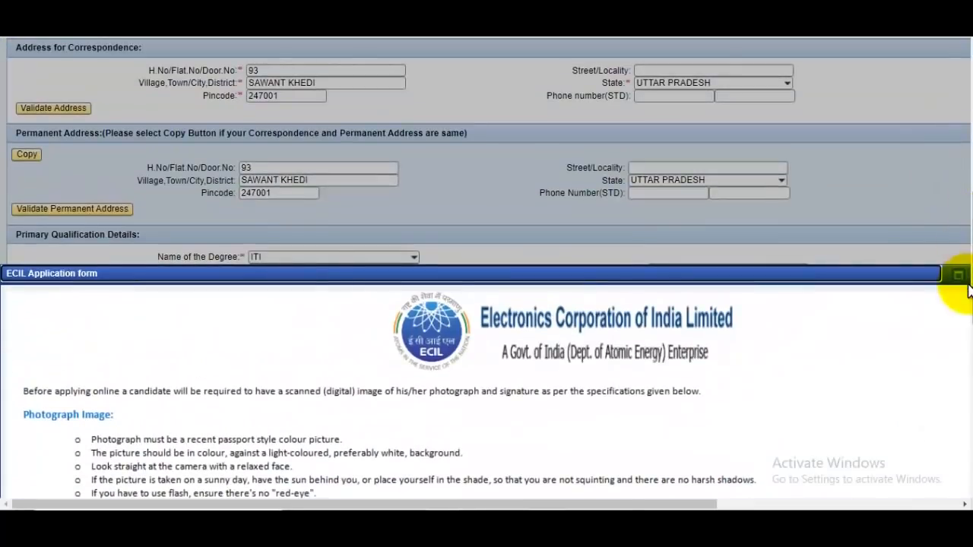
{"action": "left_click", "coordinate": [959, 275]}
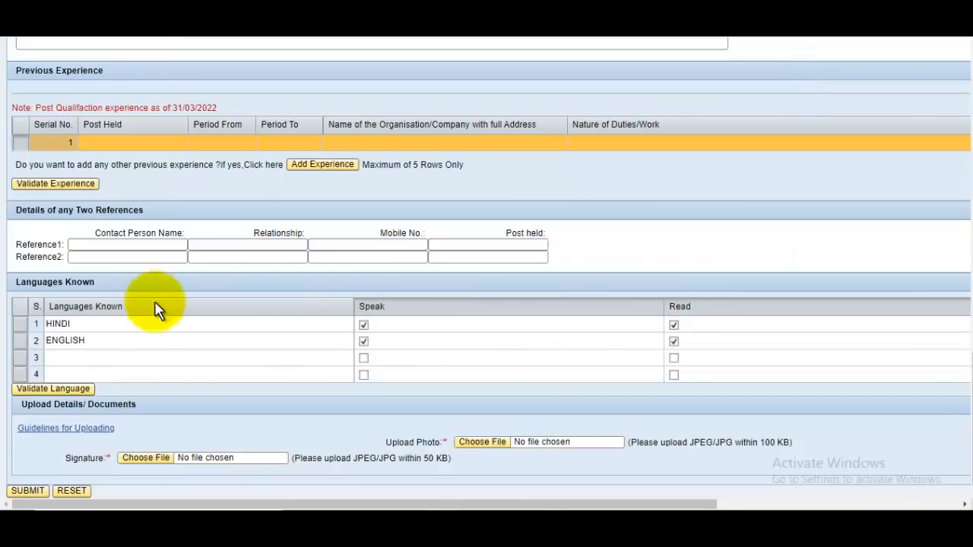
Attach Signature.jpg from the Pictures folder as the signature upload
{"action": "key", "text": "ctrl+plus"}
{"action": "scroll", "coordinate": [235, 215], "scroll_direction": "down", "scroll_amount": 2}
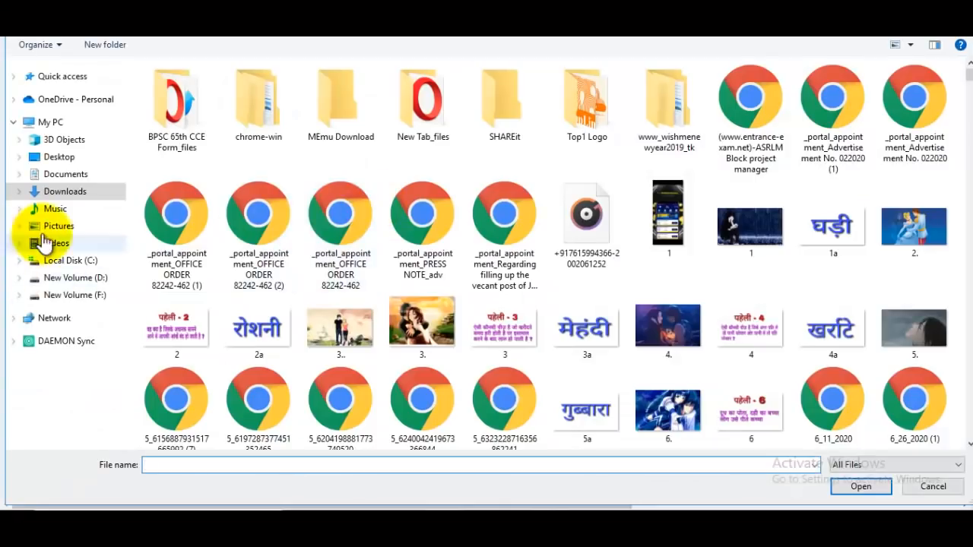
{"action": "left_click", "coordinate": [47, 226]}
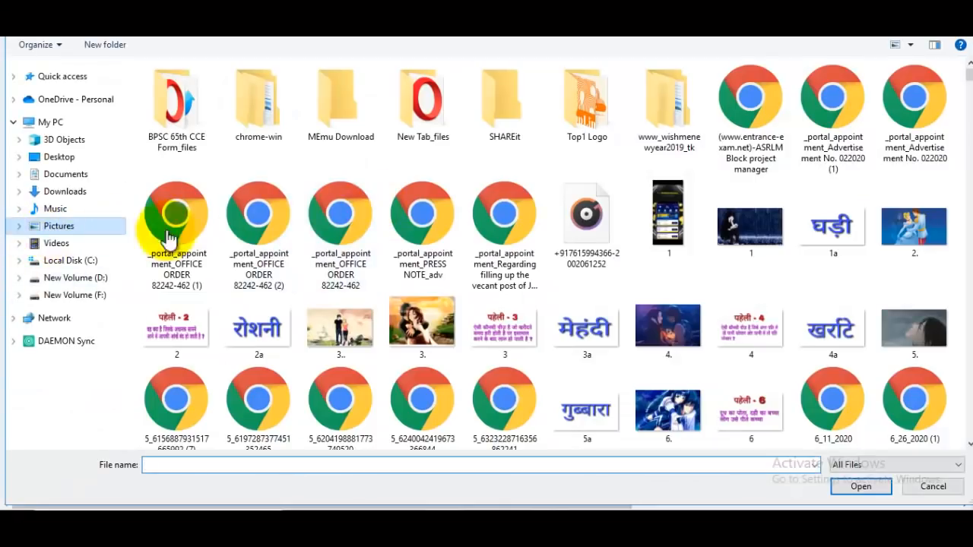
{"action": "left_click_drag", "start_coordinate": [966, 95], "coordinate": [960, 263]}
{"action": "scroll", "coordinate": [592, 369], "scroll_direction": "down", "scroll_amount": 3}
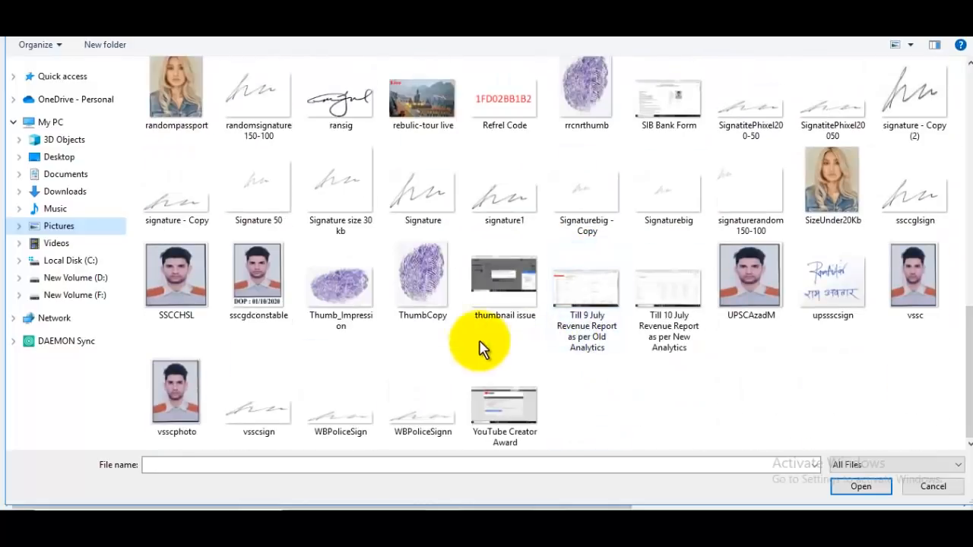
{"action": "left_click", "coordinate": [440, 199]}
{"action": "left_click", "coordinate": [855, 486]}
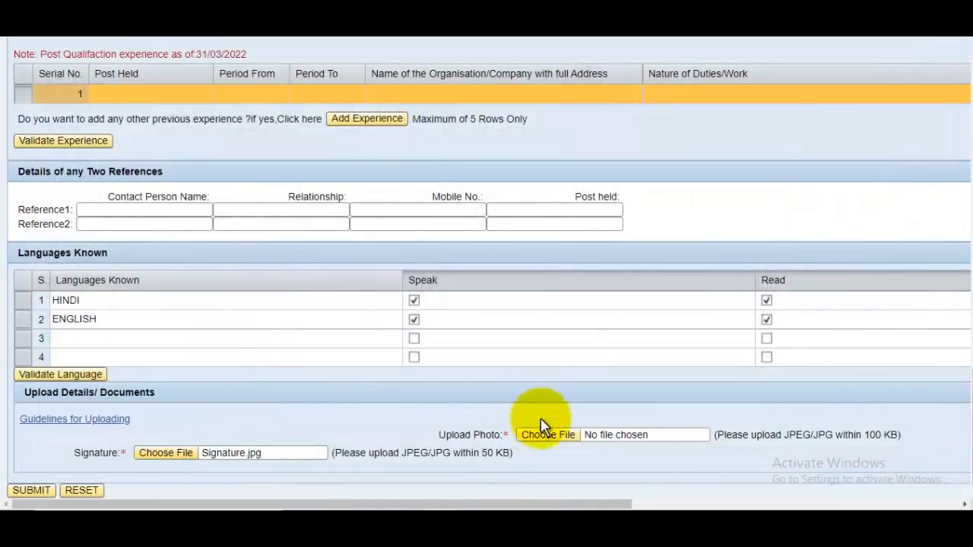
Attach 50Kbplusphoto as the applicant's photo
{"action": "left_click", "coordinate": [551, 437]}
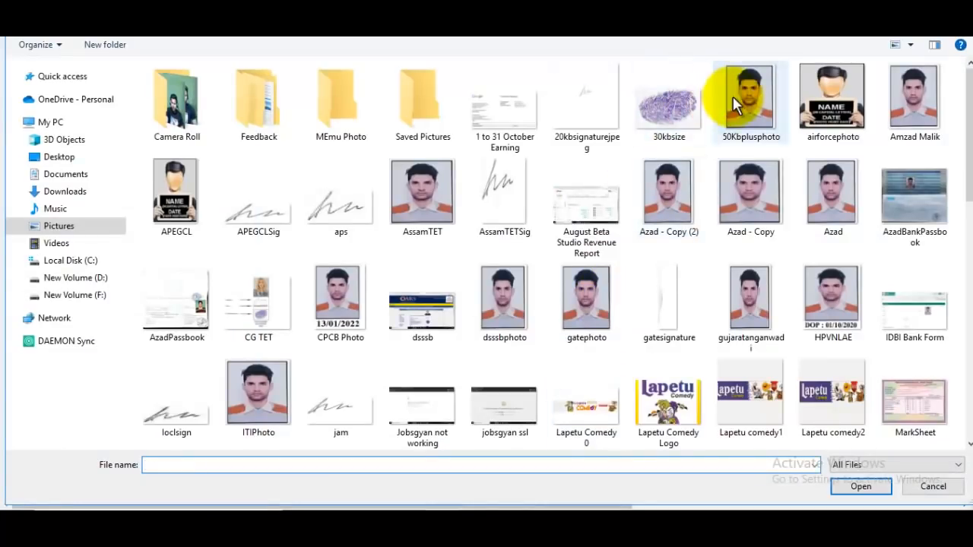
{"action": "left_click", "coordinate": [733, 96]}
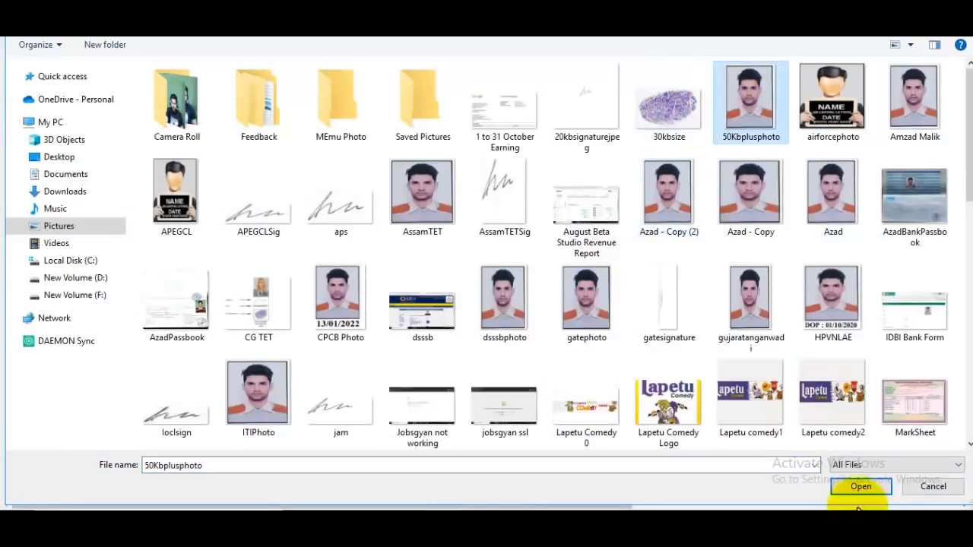
{"action": "left_click", "coordinate": [859, 487]}
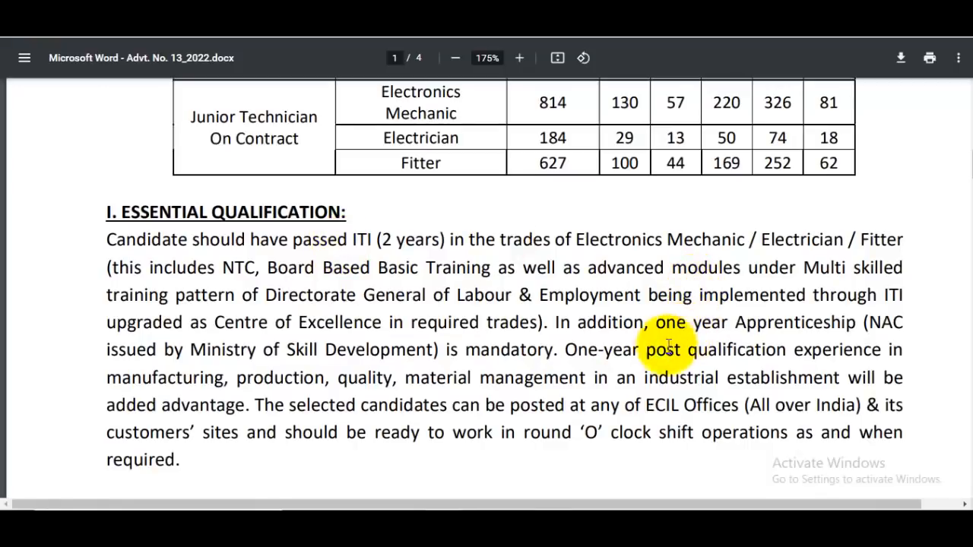
Highlight 'addition, one' and 'mandatory' in the Essential Qualification apprenticeship requirement
{"action": "left_click_drag", "start_coordinate": [572, 322], "coordinate": [686, 324]}
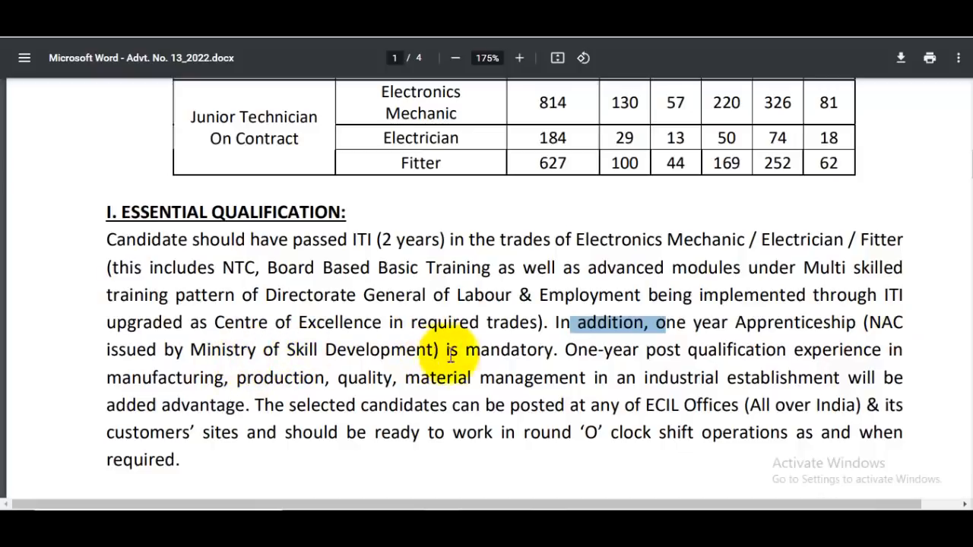
{"action": "left_click_drag", "start_coordinate": [466, 351], "coordinate": [553, 351]}
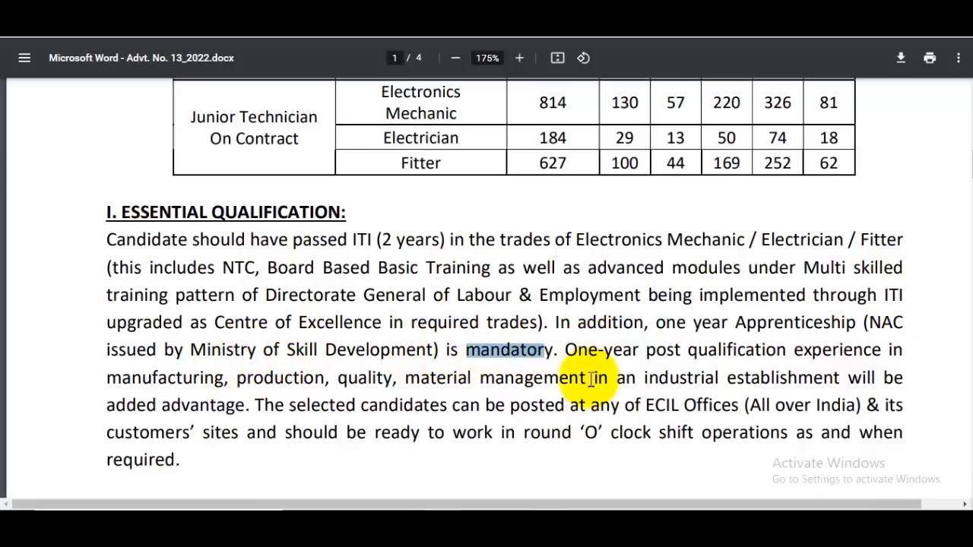